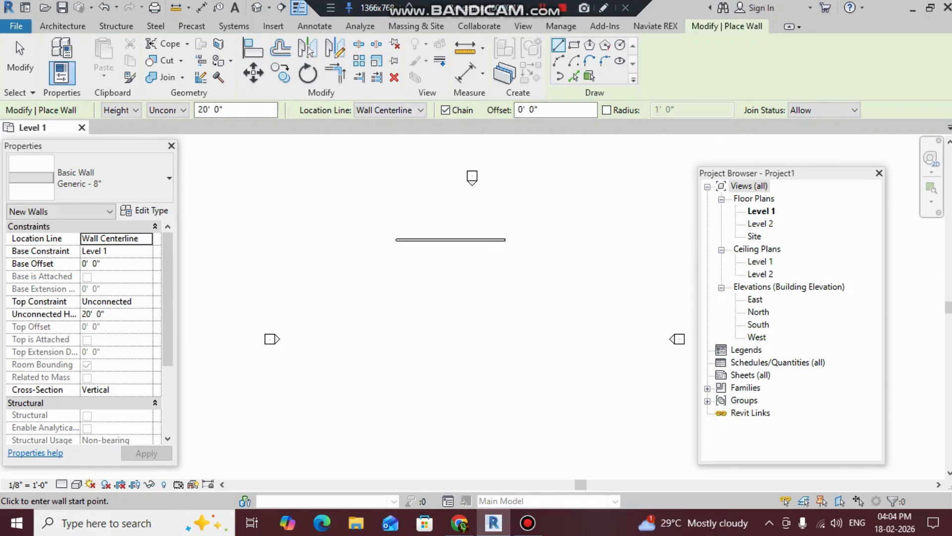
Draw a straight vertical Generic - 8" wall to the lower left of the existing horizontal wall and finish the wall command.
{"action": "right_click", "coordinate": [276, 196]}
{"action": "left_click", "coordinate": [304, 204]}
{"action": "left_click", "coordinate": [436, 240]}
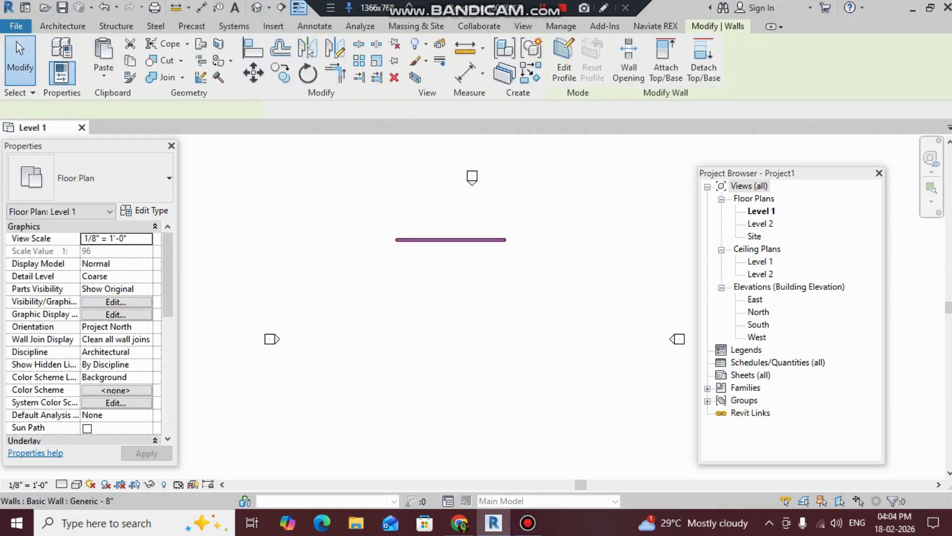
{"action": "left_click", "coordinate": [63, 25]}
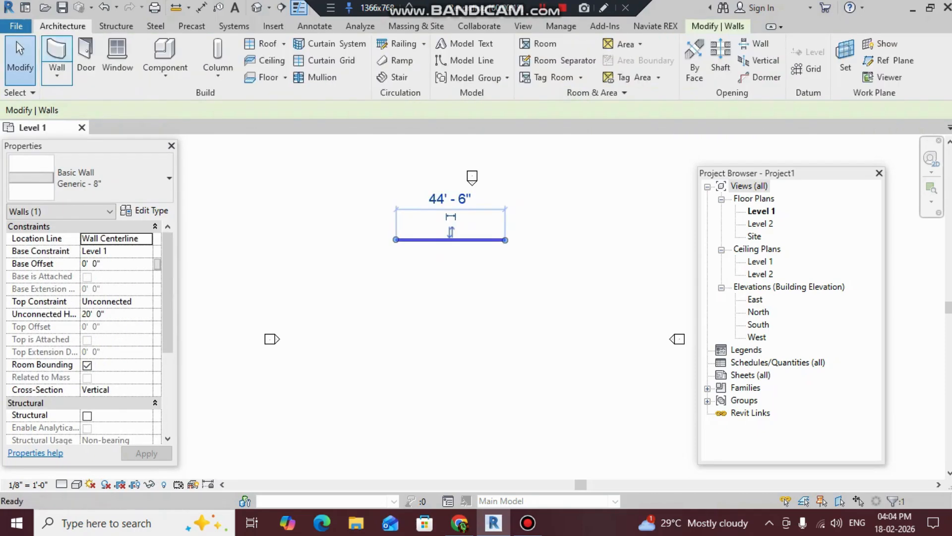
{"action": "left_click", "coordinate": [54, 58]}
{"action": "left_click", "coordinate": [319, 258]}
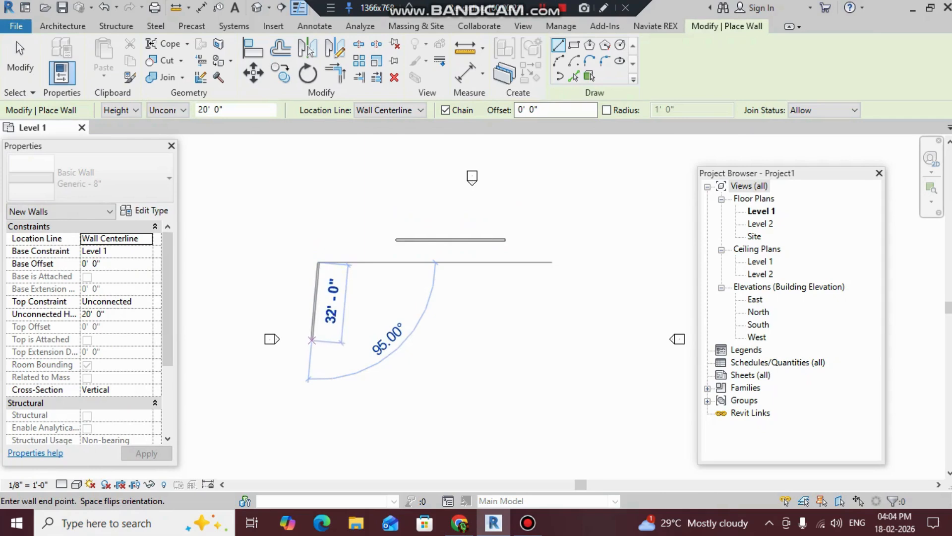
{"action": "left_click", "coordinate": [319, 346]}
{"action": "right_click", "coordinate": [290, 190]}
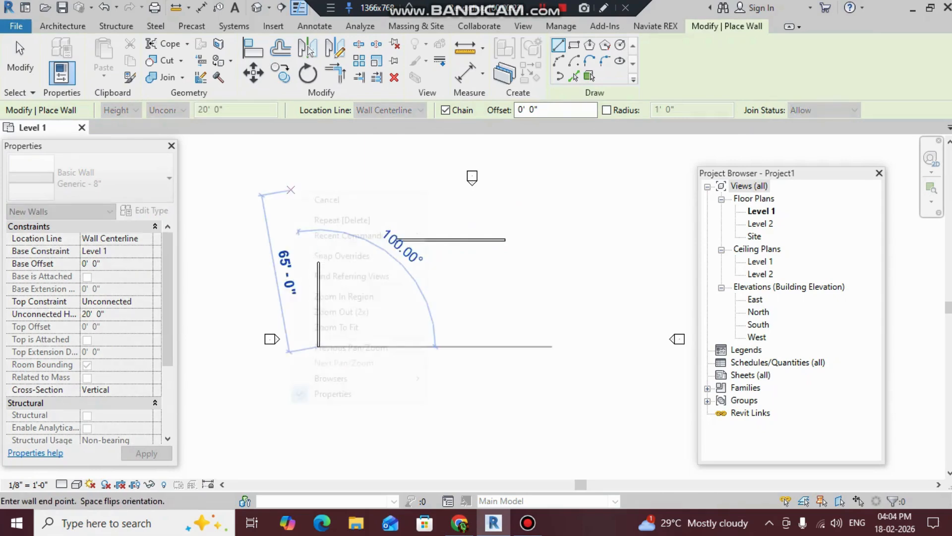
{"action": "left_click", "coordinate": [317, 198]}
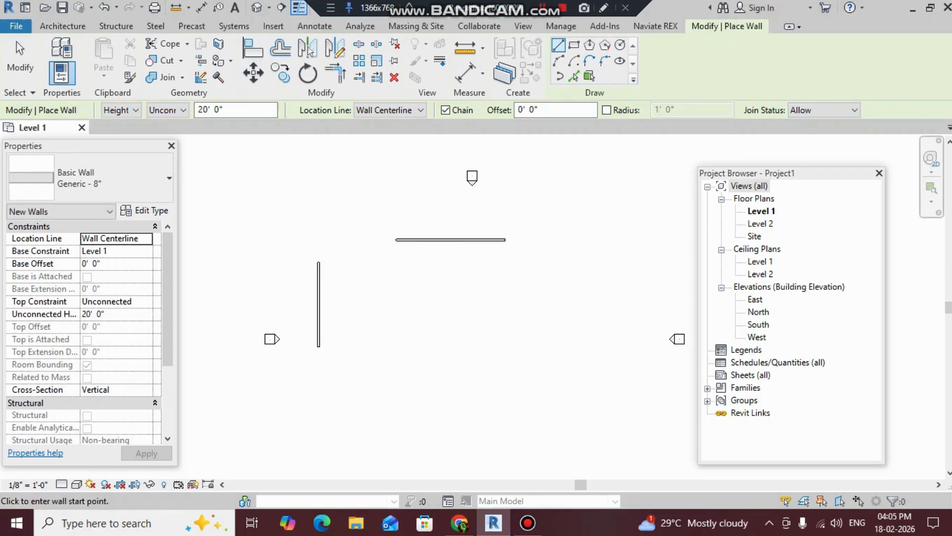
{"action": "right_click", "coordinate": [389, 200]}
{"action": "left_click", "coordinate": [425, 208]}
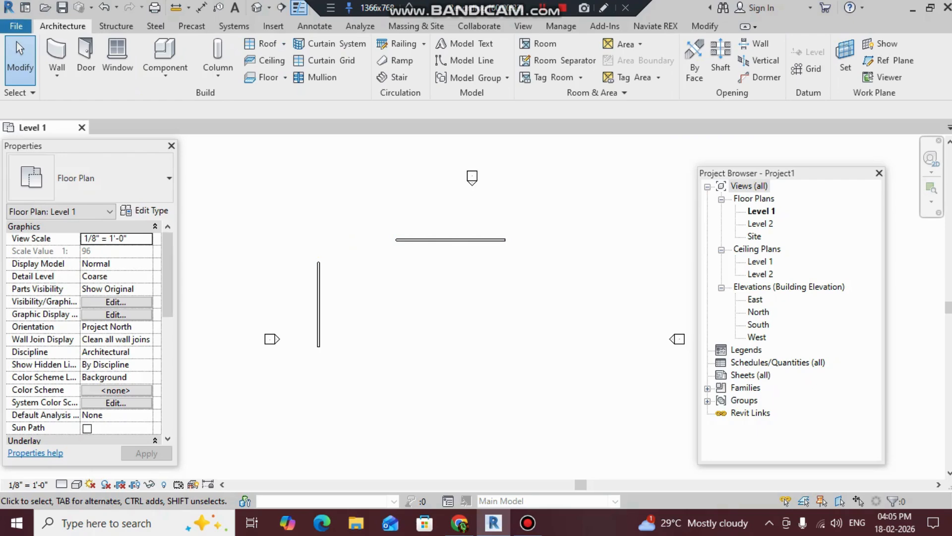
Draw a horizontal Generic - 8" wall below the existing horizontal wall, ending in line with its right end.
{"action": "left_click", "coordinate": [57, 57]}
{"action": "left_click", "coordinate": [407, 378]}
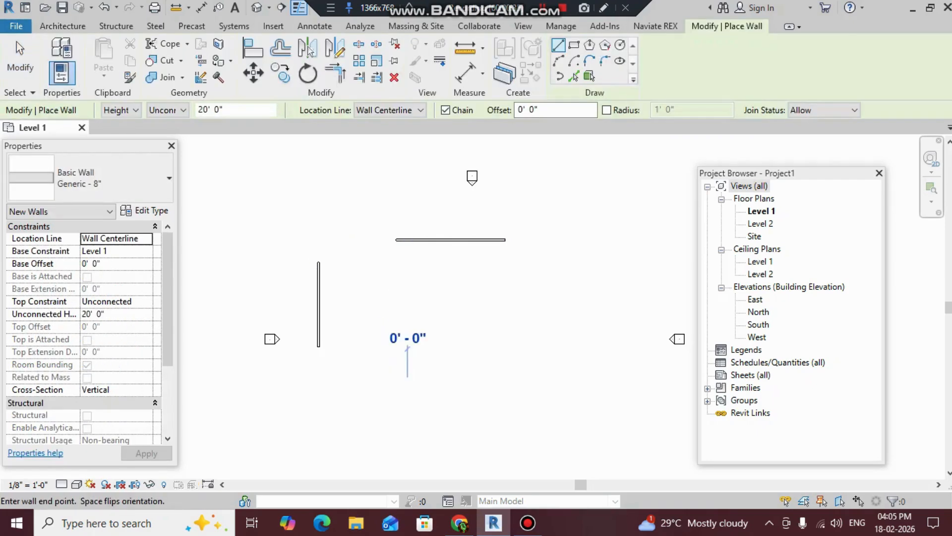
{"action": "left_click", "coordinate": [505, 378]}
{"action": "right_click", "coordinate": [473, 147]}
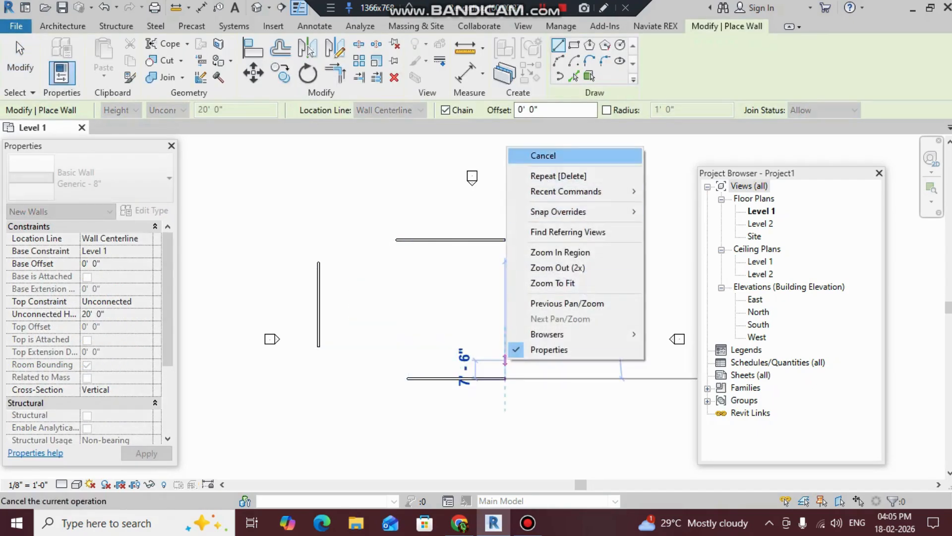
{"action": "left_click", "coordinate": [526, 155]}
Draw a slanted Generic - 8" wall at about 55° on the right side of the plan and exit the wall command.
{"action": "left_click", "coordinate": [62, 26]}
{"action": "left_click", "coordinate": [57, 57]}
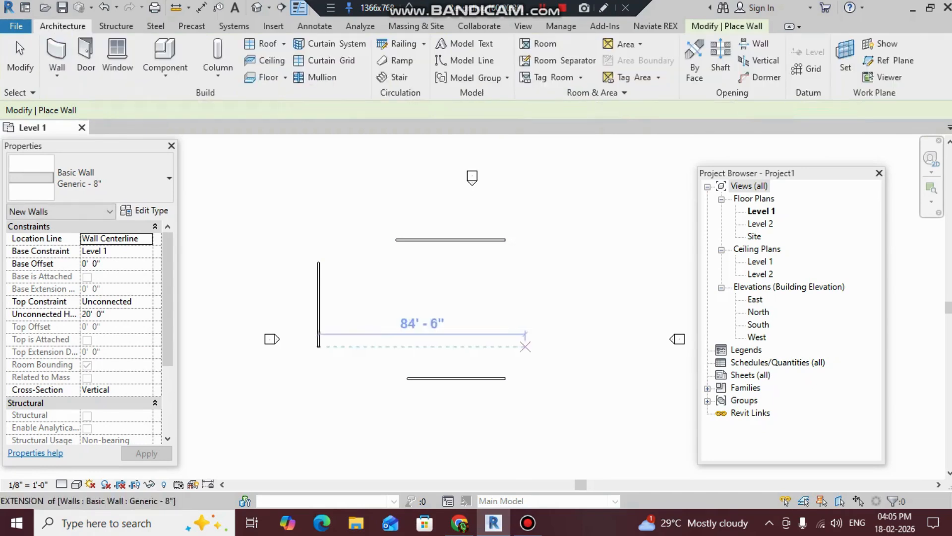
{"action": "left_click", "coordinate": [545, 270]}
{"action": "right_click", "coordinate": [587, 356]}
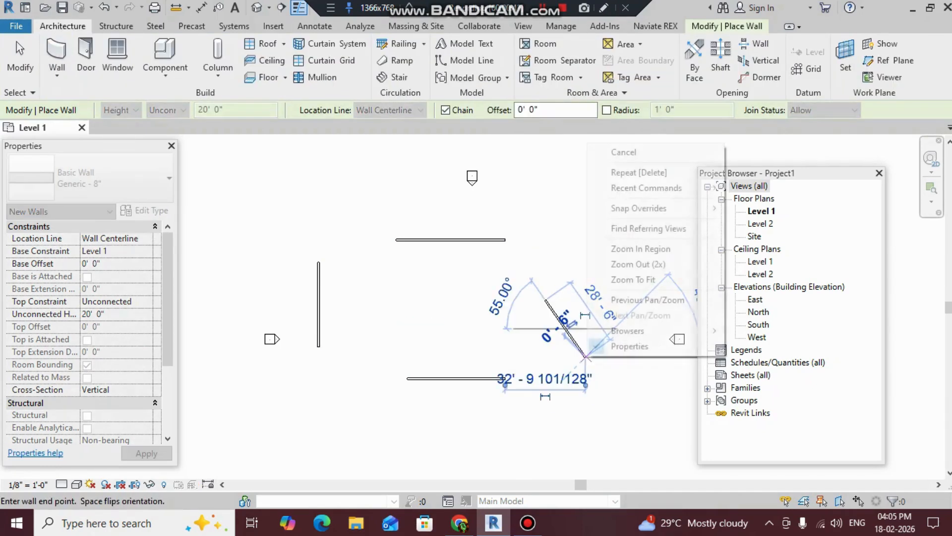
{"action": "left_click", "coordinate": [623, 152]}
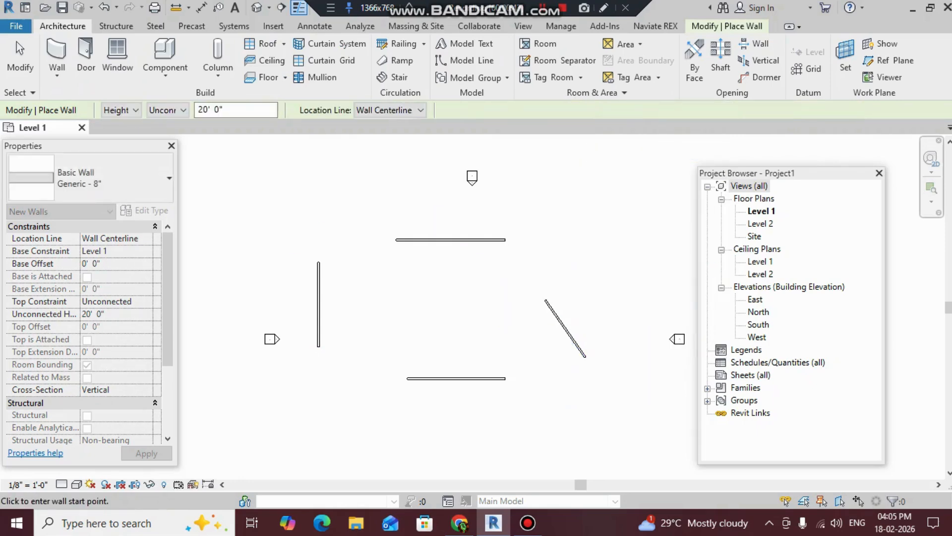
{"action": "right_click", "coordinate": [325, 222]}
{"action": "left_click", "coordinate": [348, 230]}
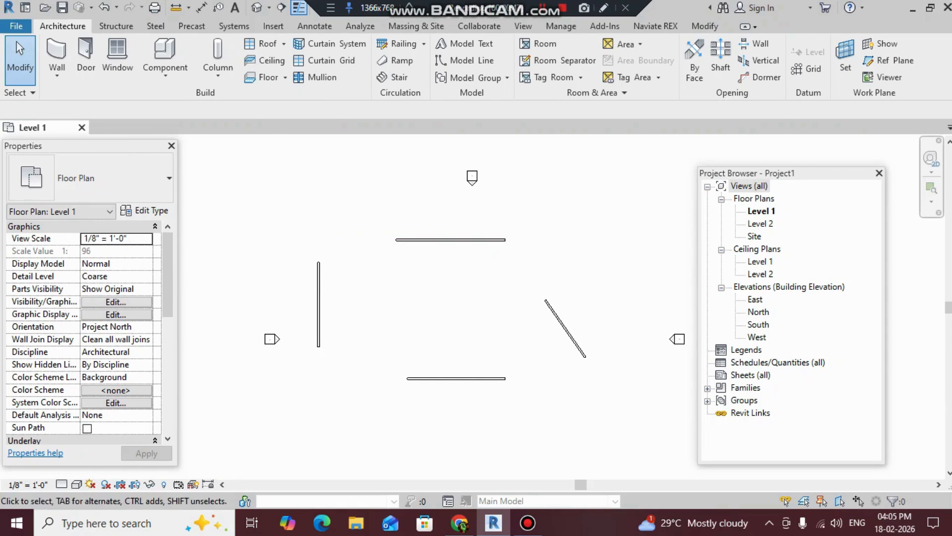
Align the left end of the lower horizontal wall with the right face of the vertical wall.
{"action": "left_click", "coordinate": [489, 239]}
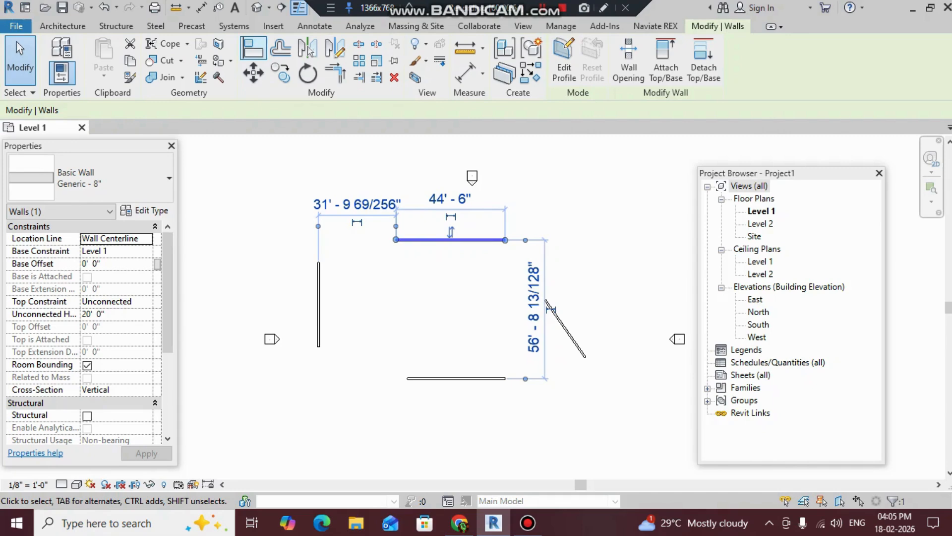
{"action": "left_click", "coordinate": [253, 48]}
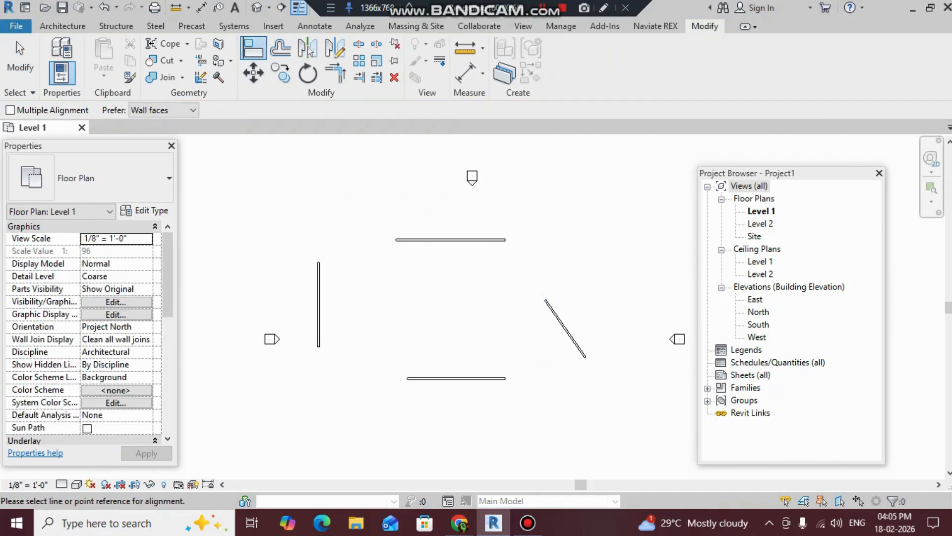
{"action": "key", "text": "Escape"}
{"action": "key", "text": "a"}
{"action": "key", "text": "l"}
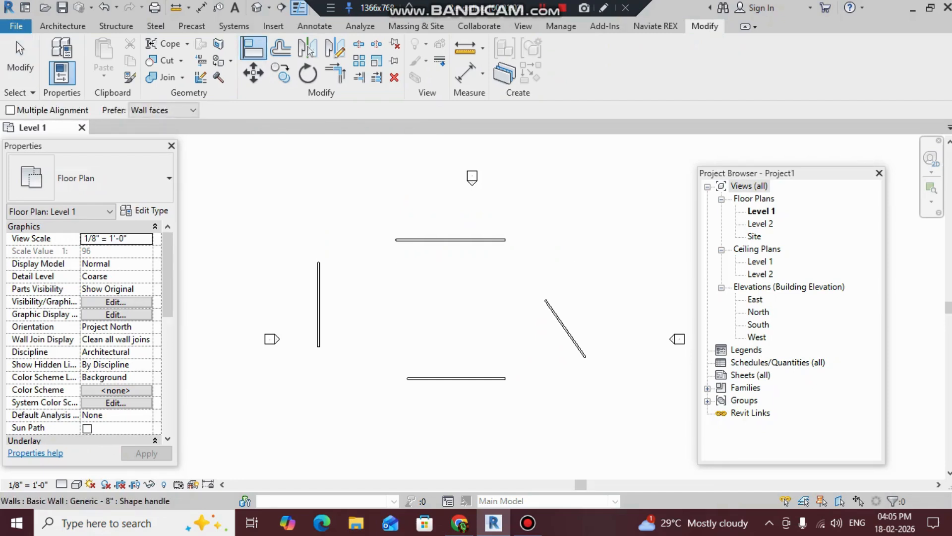
{"action": "scroll", "coordinate": [322, 339], "scroll_direction": "up", "scroll_amount": 1}
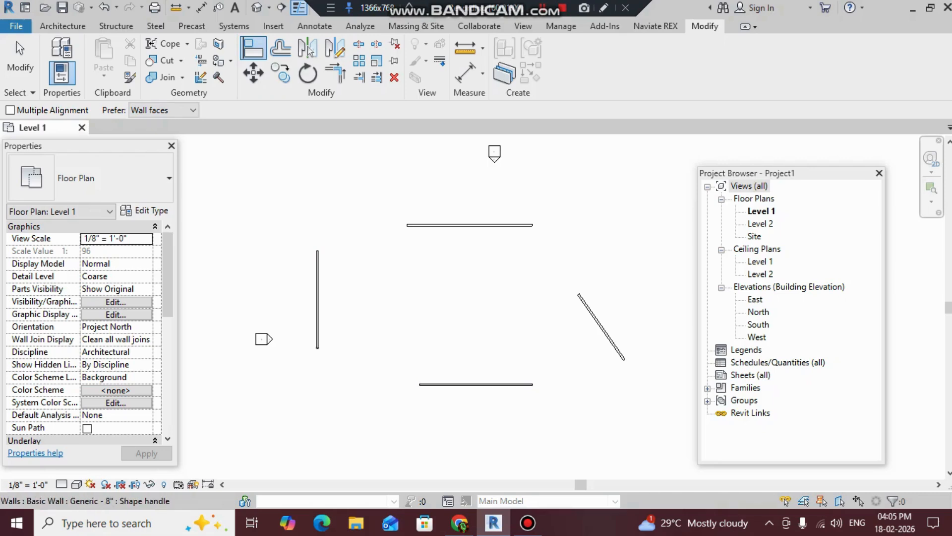
{"action": "scroll", "coordinate": [321, 343], "scroll_direction": "up", "scroll_amount": 4}
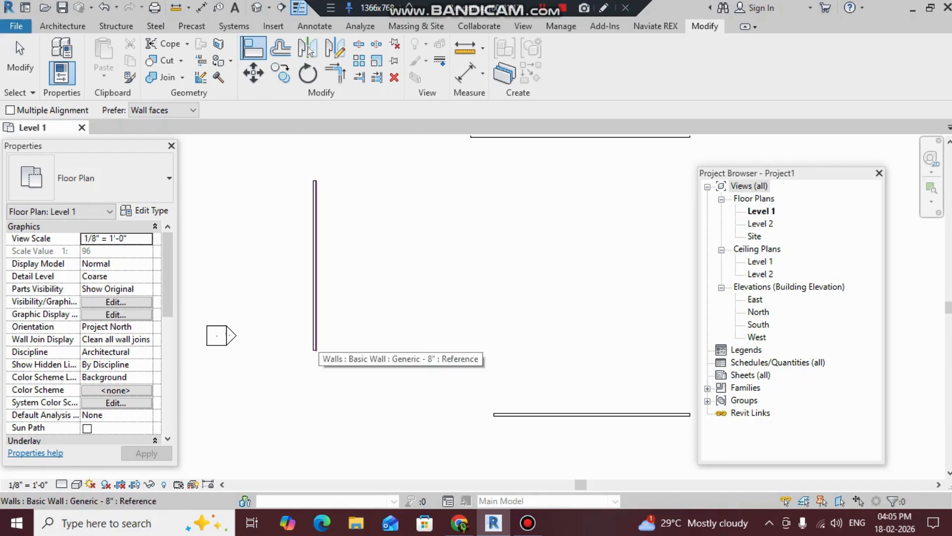
{"action": "left_click", "coordinate": [315, 345]}
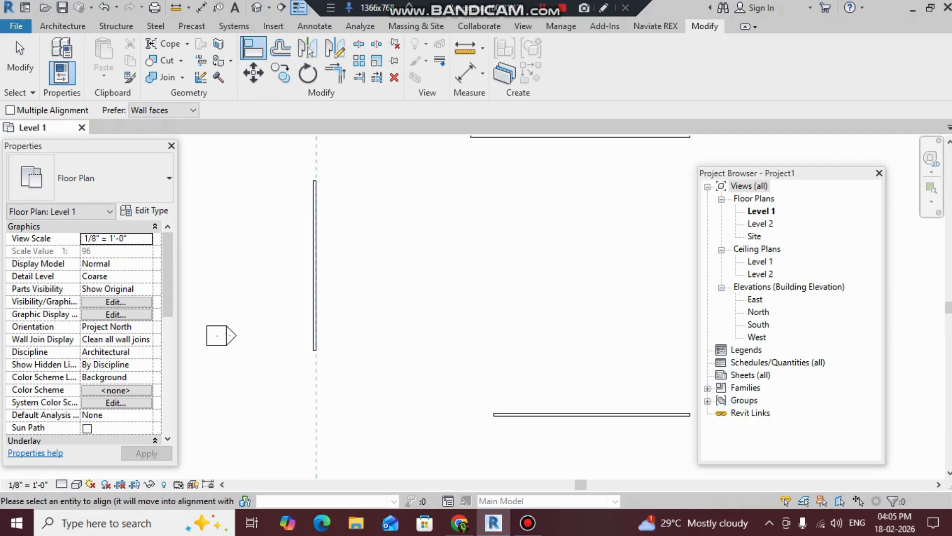
{"action": "middle_click_drag", "start_coordinate": [401, 394], "coordinate": [276, 367]}
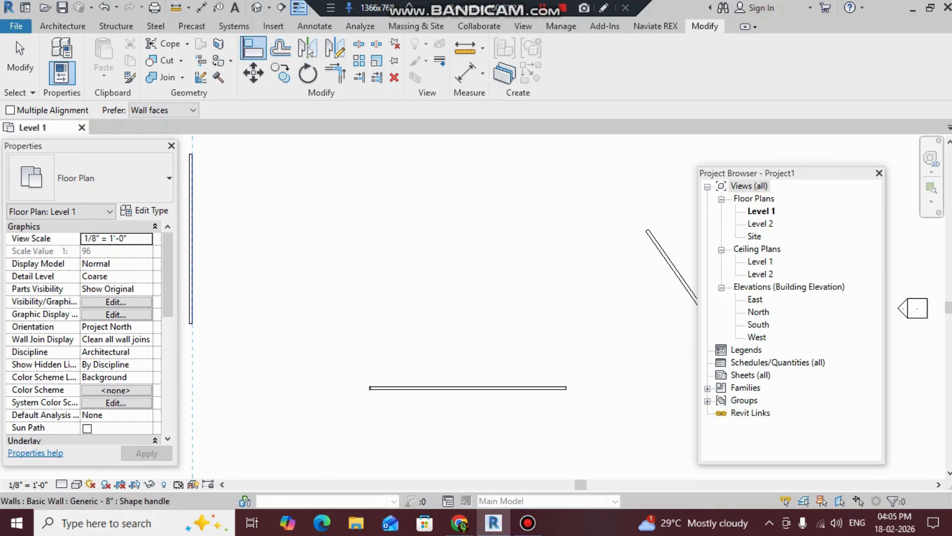
{"action": "left_click", "coordinate": [370, 387]}
{"action": "middle_click_drag", "start_coordinate": [173, 250], "coordinate": [262, 248]}
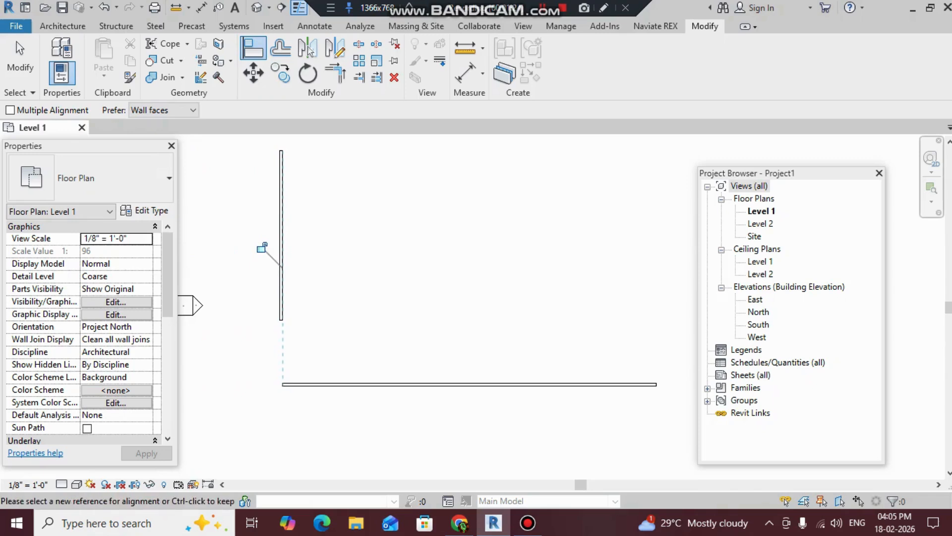
{"action": "right_click", "coordinate": [256, 296]}
{"action": "left_click", "coordinate": [282, 304]}
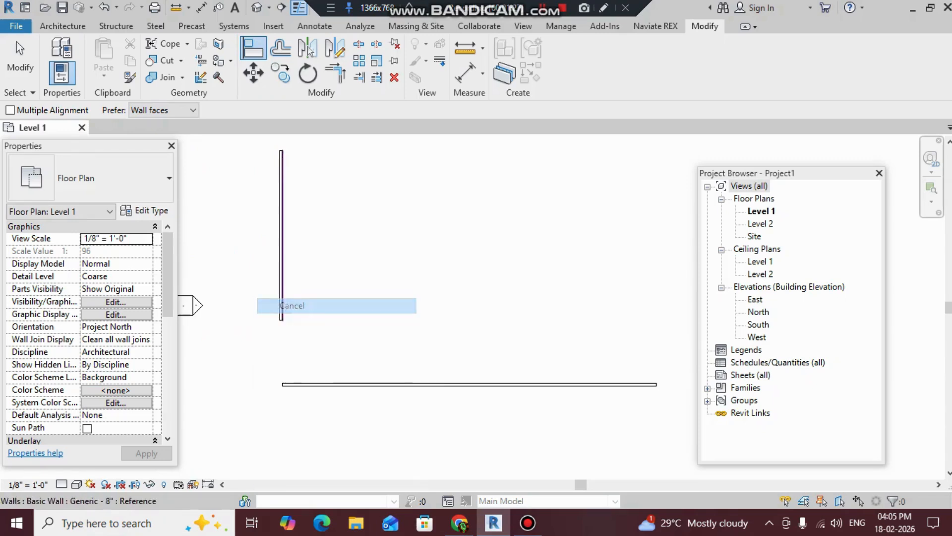
Start the Move command on the upper horizontal wall, with a base point on the wall near its right end.
{"action": "middle_click_drag", "start_coordinate": [297, 278], "coordinate": [260, 391]}
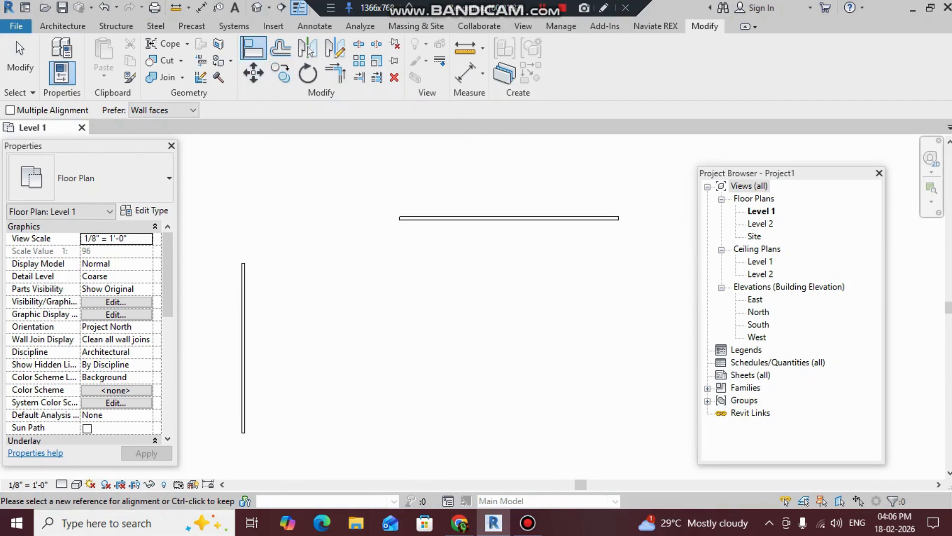
{"action": "key", "text": "m"}
{"action": "key", "text": "v"}
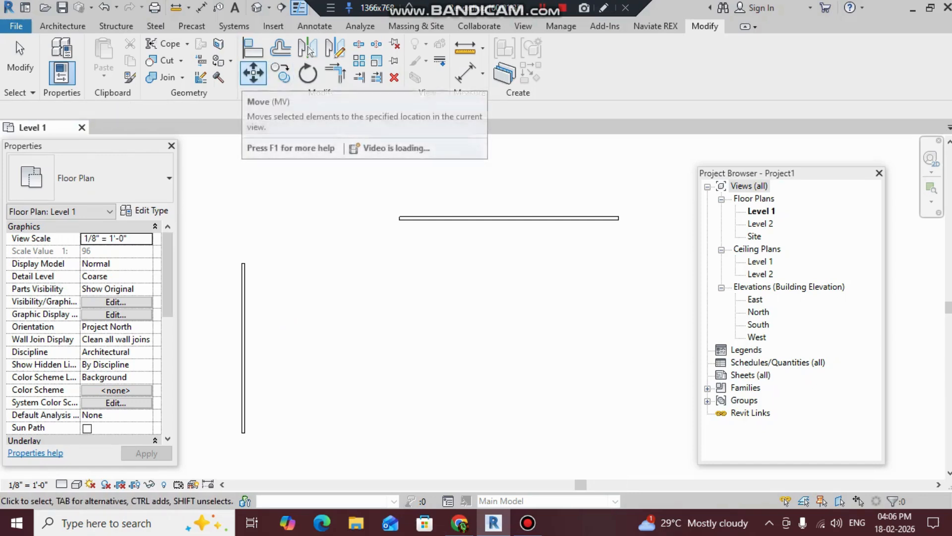
{"action": "left_click", "coordinate": [509, 218]}
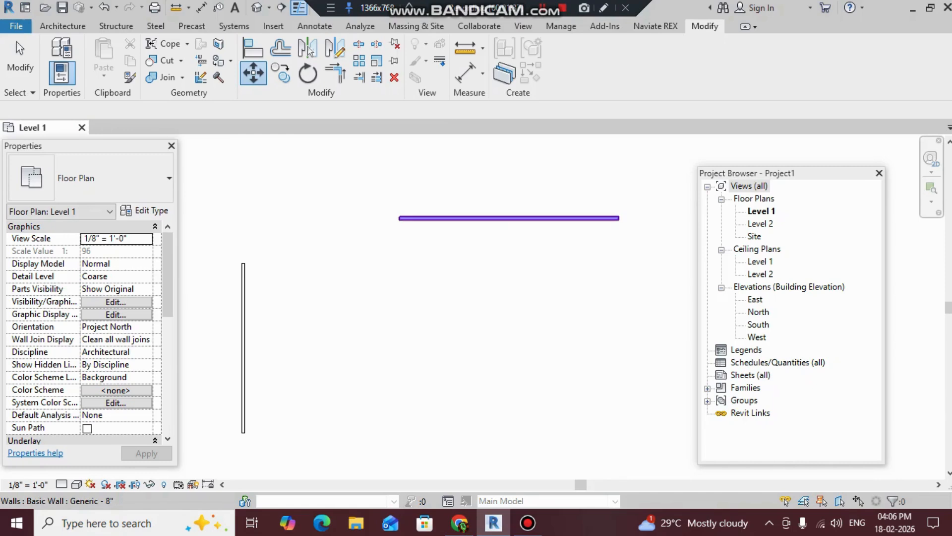
{"action": "key", "text": "Return"}
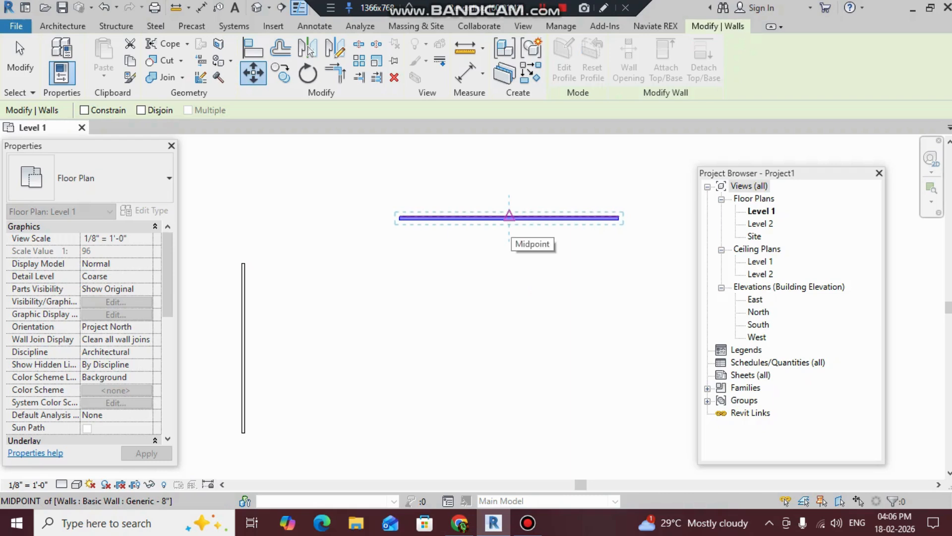
{"action": "left_click", "coordinate": [509, 217]}
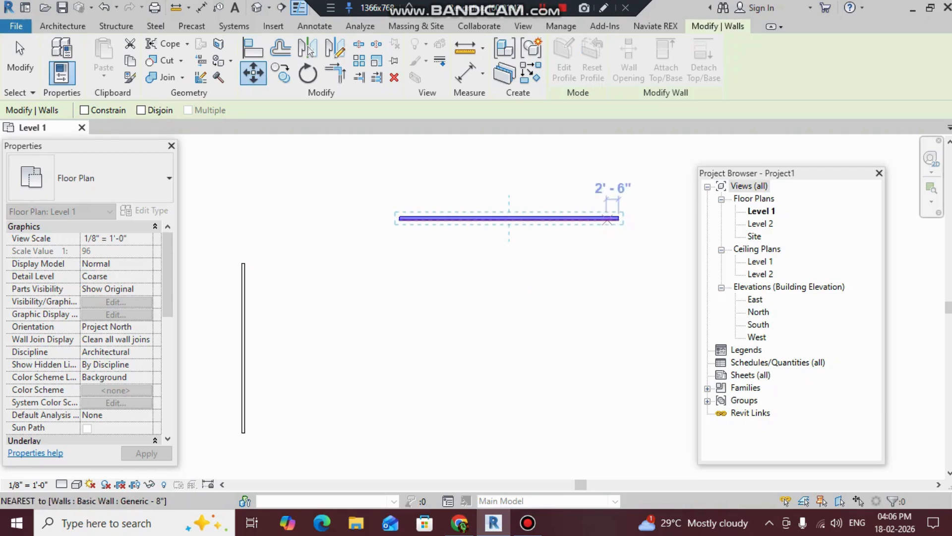
{"action": "key", "text": "Escape"}
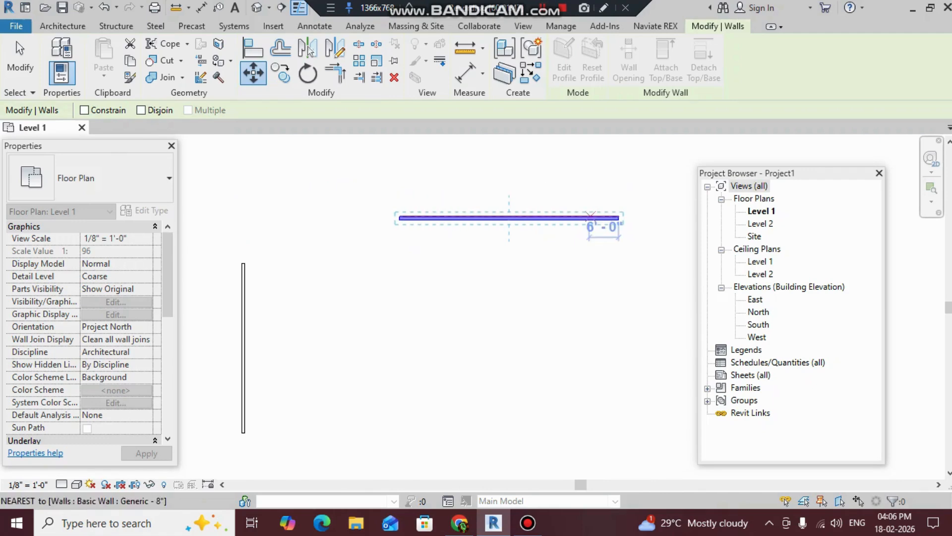
{"action": "left_click", "coordinate": [571, 218]}
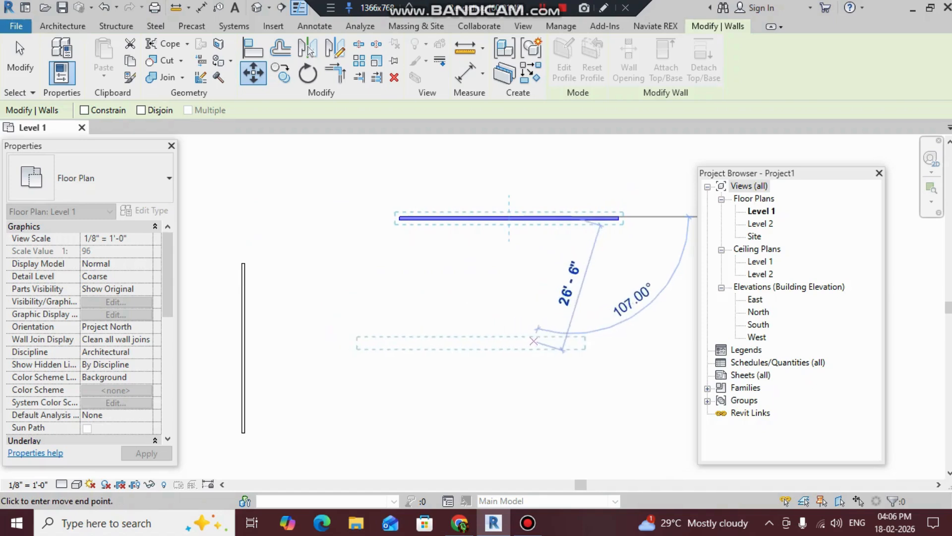
{"action": "middle_click_drag", "start_coordinate": [694, 326], "coordinate": [692, 285]}
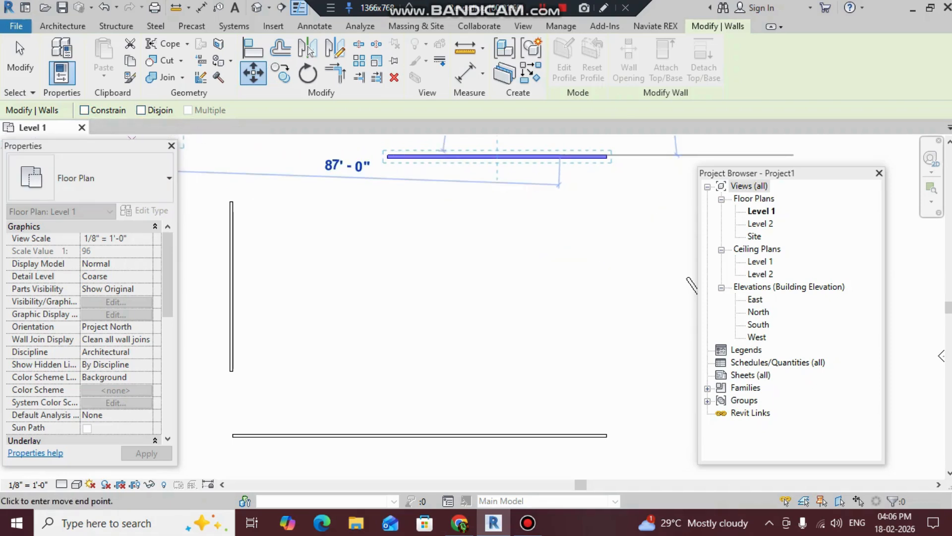
Try the Constrain option on the wall's move, previewing horizontal and vertical displacement, and turn the option back off.
{"action": "left_click", "coordinate": [84, 110]}
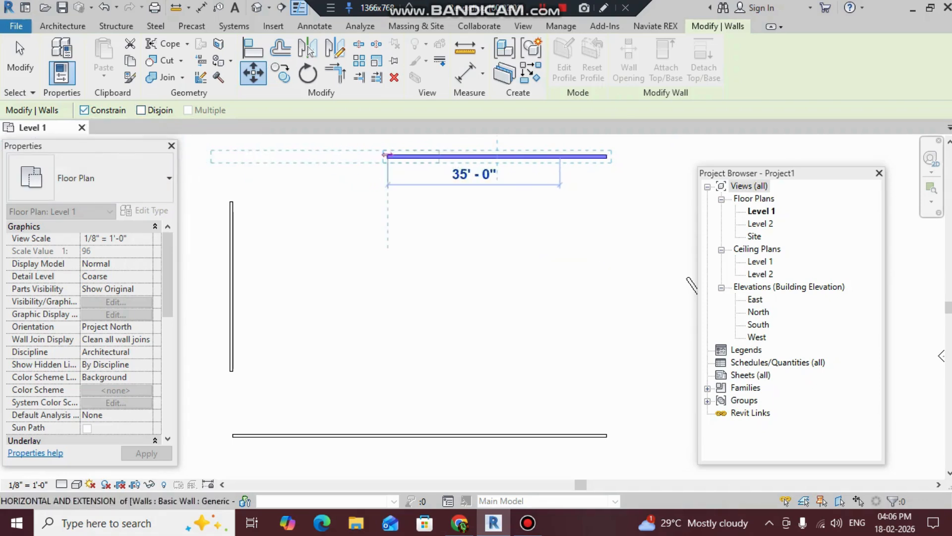
{"action": "middle_click_drag", "start_coordinate": [560, 265], "coordinate": [501, 398]}
{"action": "middle_click_drag", "start_coordinate": [543, 286], "coordinate": [392, 271]}
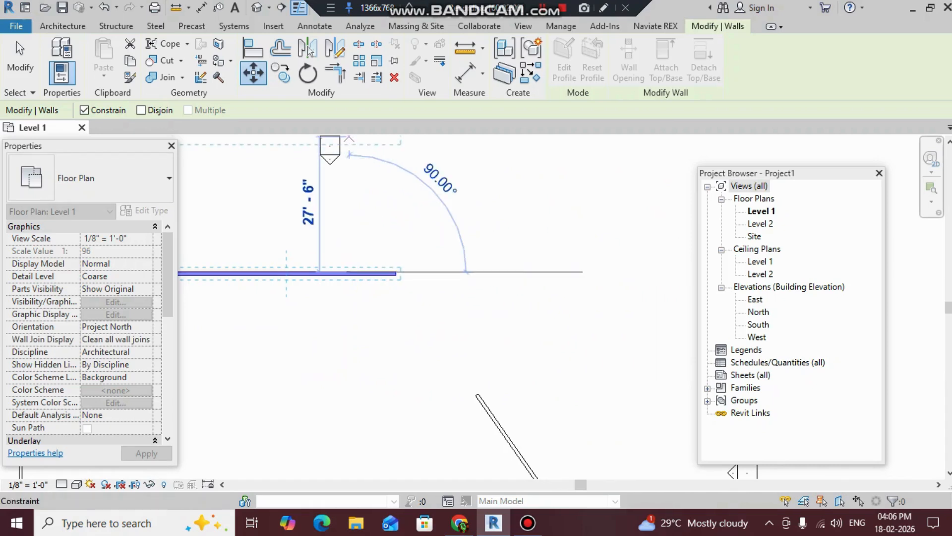
{"action": "middle_click_drag", "start_coordinate": [349, 355], "coordinate": [498, 293]}
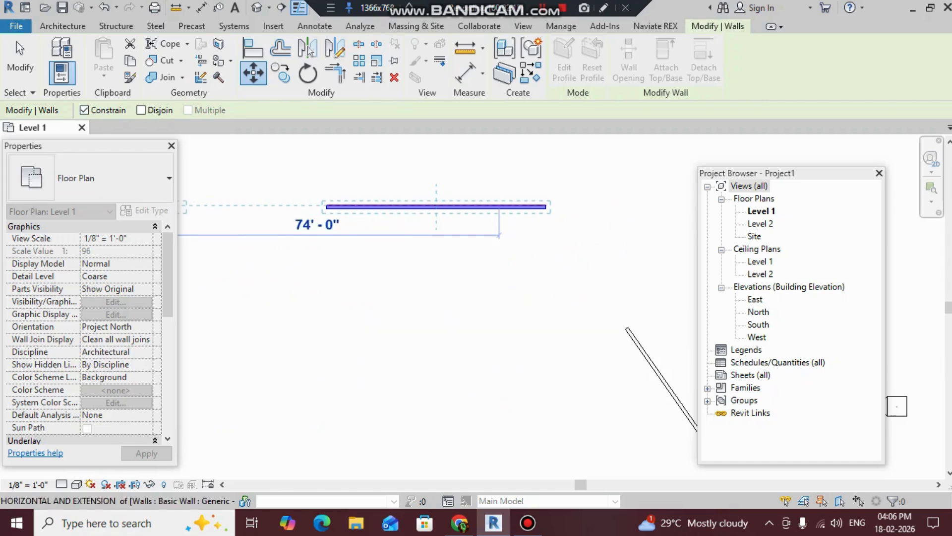
{"action": "left_click", "coordinate": [85, 109]}
Place the moved wall about 42' 6" down and to the left at about 141°, crossing the vertical wall.
{"action": "scroll", "coordinate": [635, 202], "scroll_direction": "down", "scroll_amount": 1}
{"action": "middle_click_drag", "start_coordinate": [636, 199], "coordinate": [483, 370]}
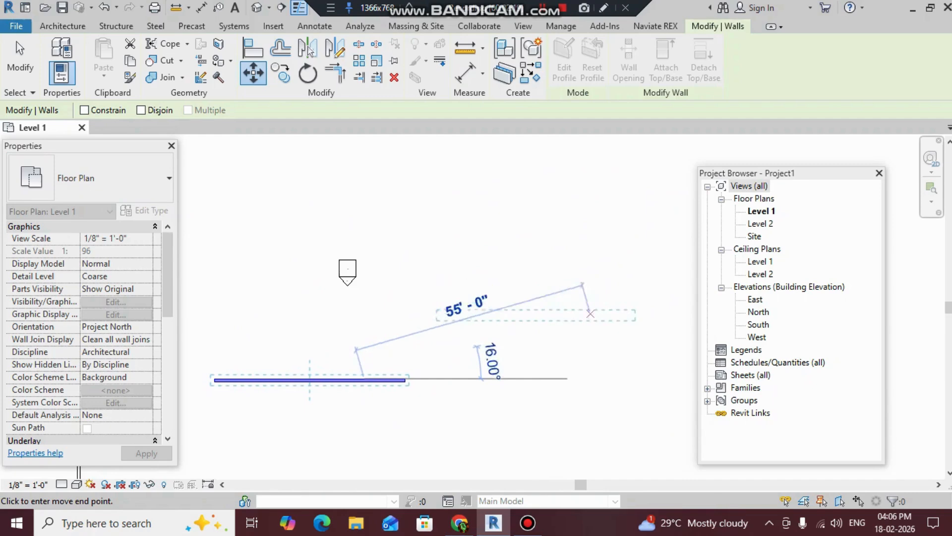
{"action": "middle_click_drag", "start_coordinate": [542, 345], "coordinate": [682, 145]}
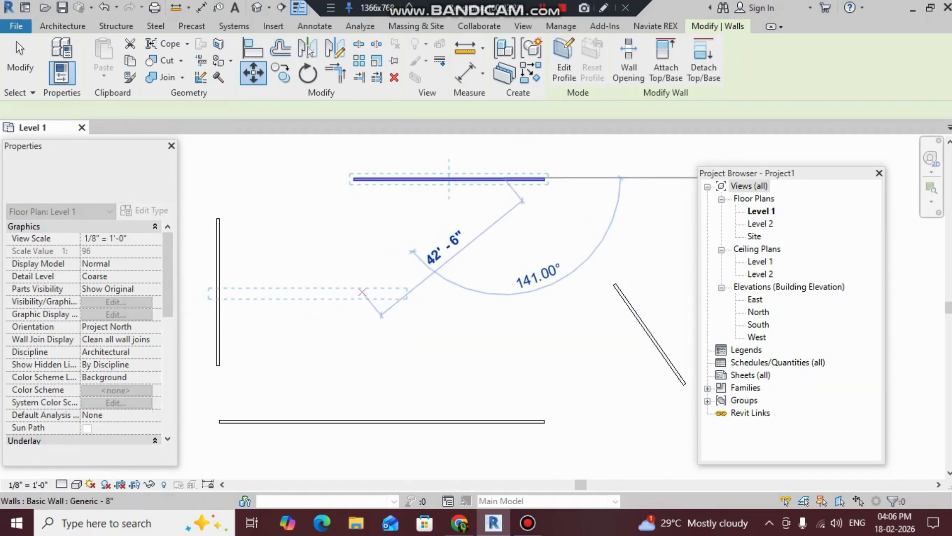
{"action": "left_click", "coordinate": [363, 292]}
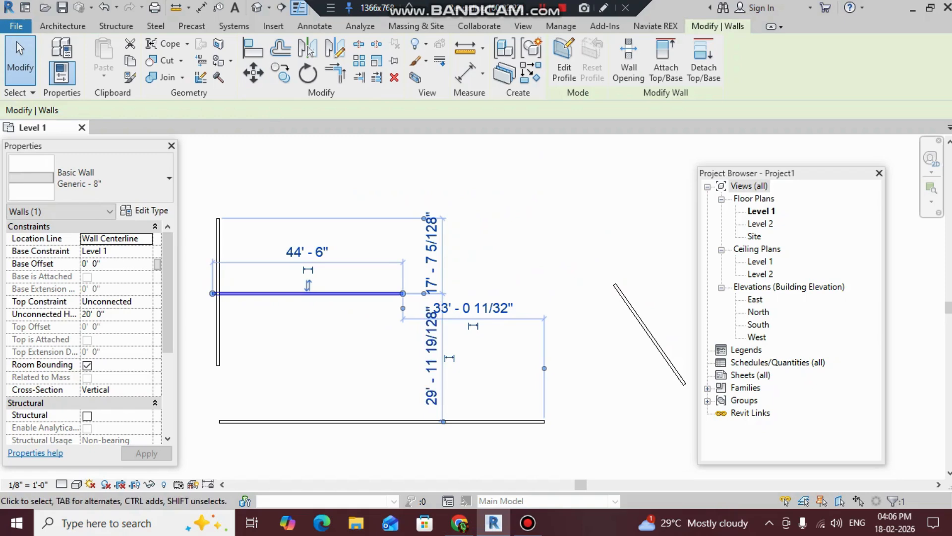
Move the horizontal wall crossing the vertical wall from its midpoint about 35' up and to the right at about 39°.
{"action": "left_click", "coordinate": [254, 73]}
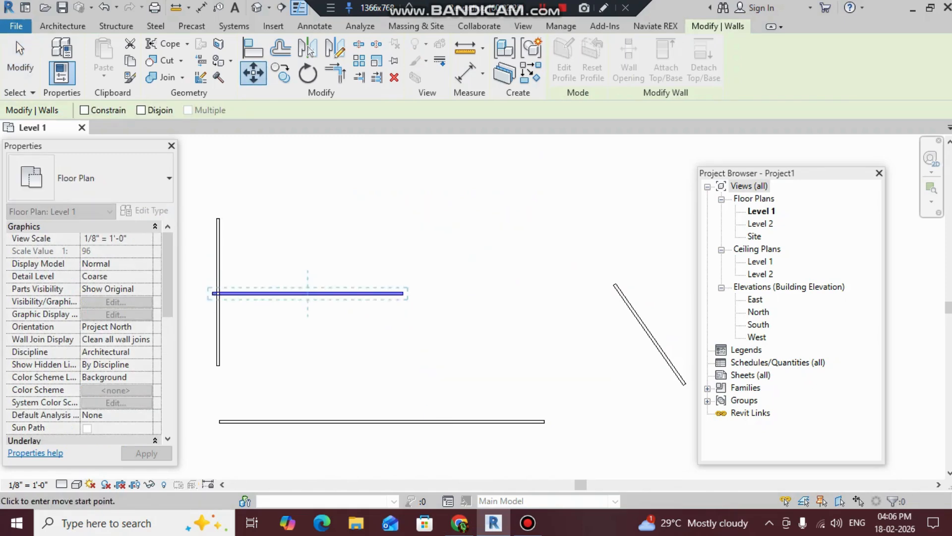
{"action": "left_click", "coordinate": [308, 293]}
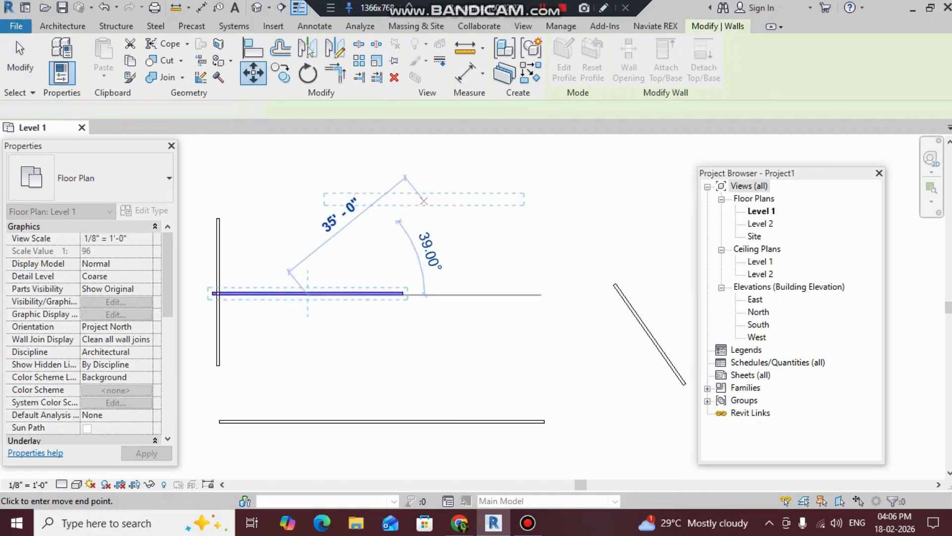
{"action": "left_click", "coordinate": [424, 199]}
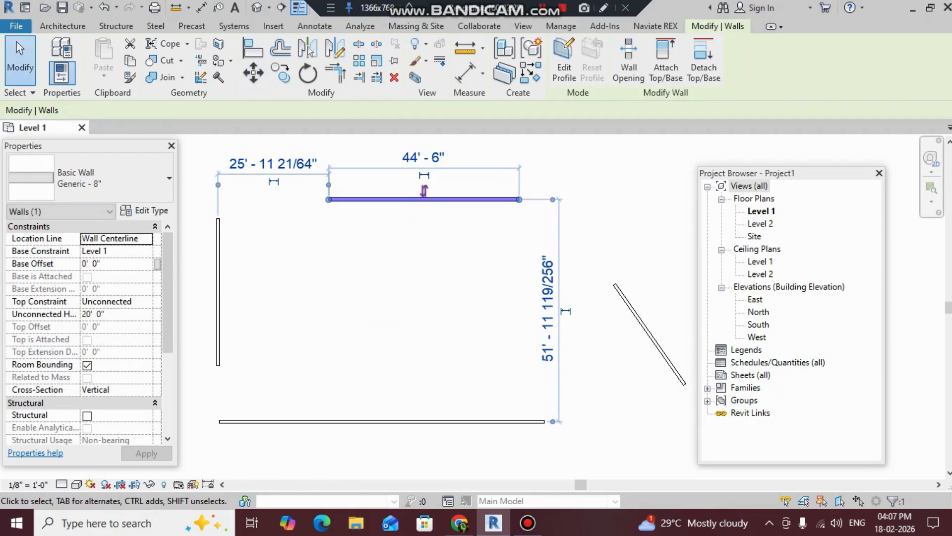
Draw a rectangle of walls about 15' 6" by 8' 6" between the upper and lower horizontal walls.
{"action": "left_click", "coordinate": [62, 26]}
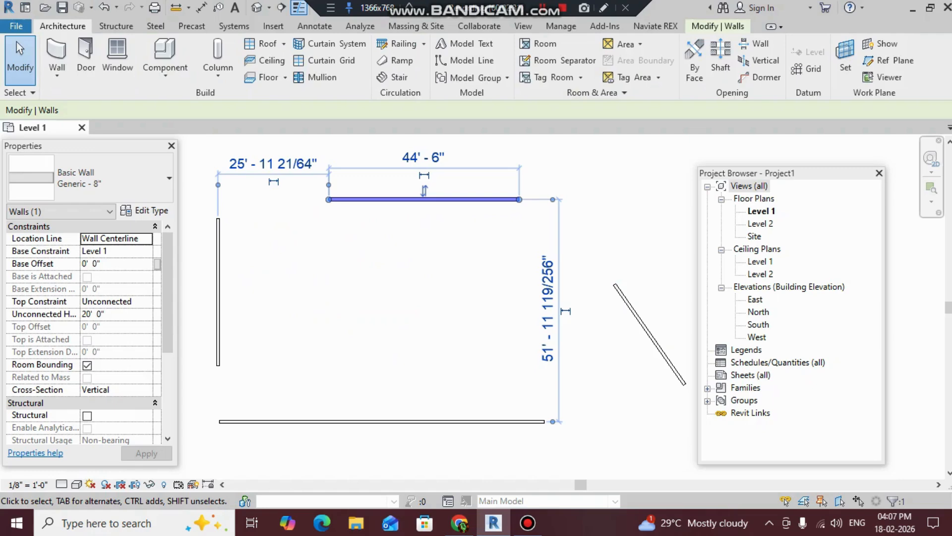
{"action": "left_click", "coordinate": [57, 57]}
{"action": "left_click", "coordinate": [306, 281]}
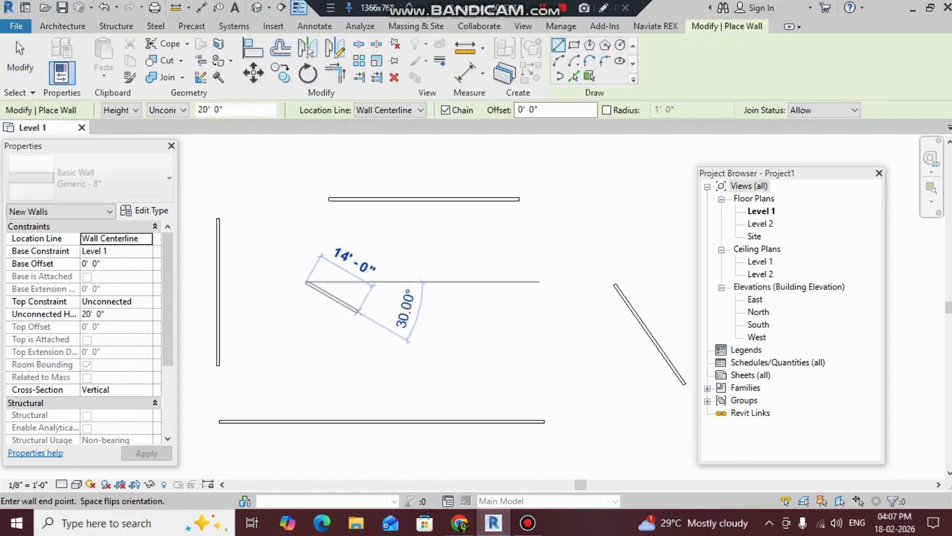
{"action": "left_click", "coordinate": [574, 46]}
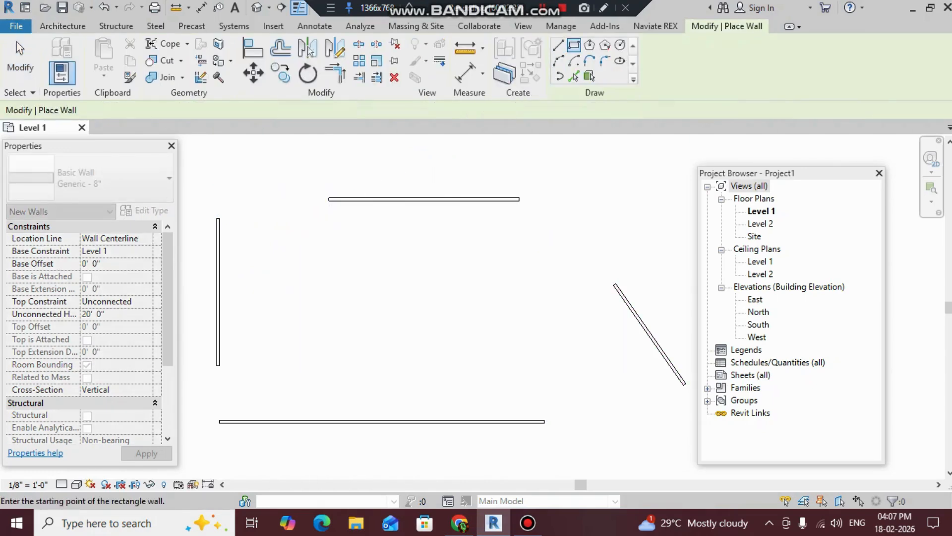
{"action": "left_click", "coordinate": [356, 274]}
{"action": "left_click", "coordinate": [421, 310]}
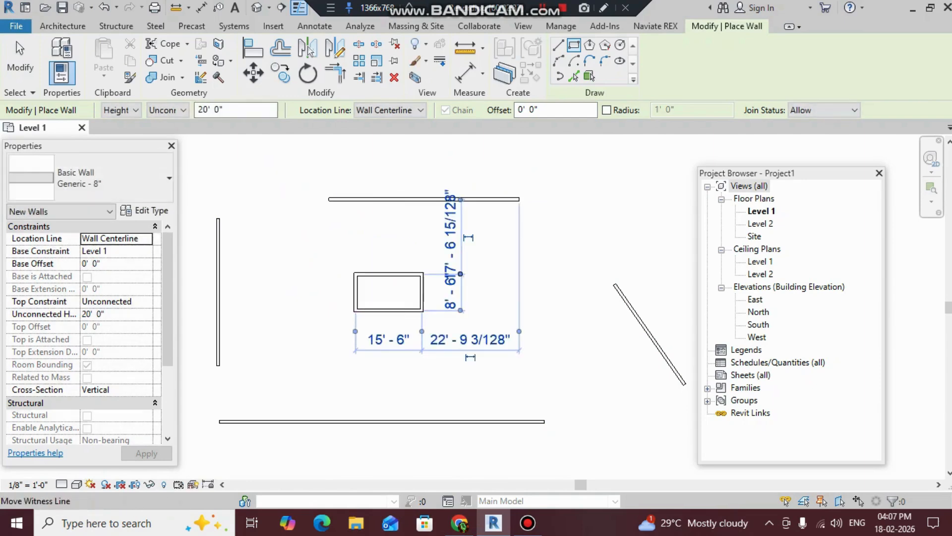
{"action": "right_click", "coordinate": [540, 354]}
{"action": "left_click", "coordinate": [560, 368]}
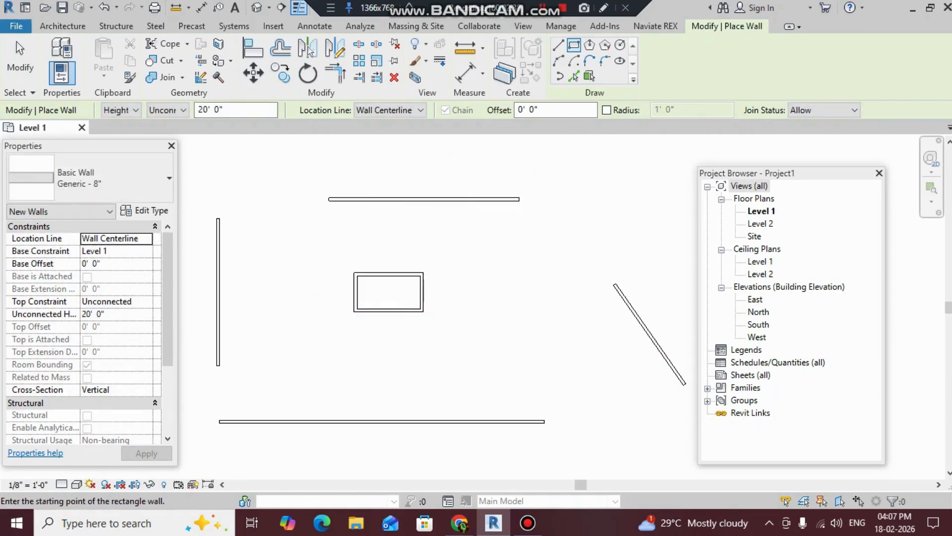
{"action": "key", "text": "Escape"}
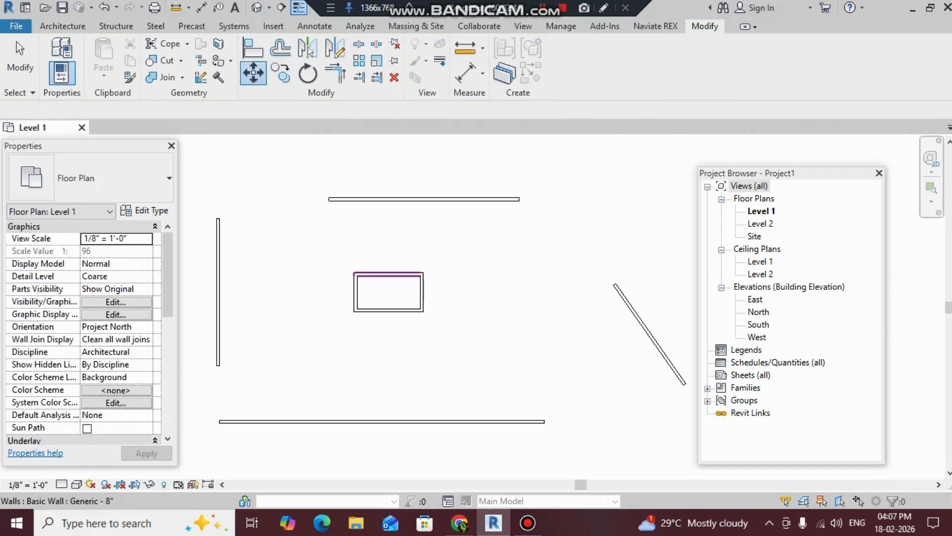
Move the rectangle's top wall straight up from its midpoint, to about 18' 4" above the bottom wall.
{"action": "left_click", "coordinate": [388, 274]}
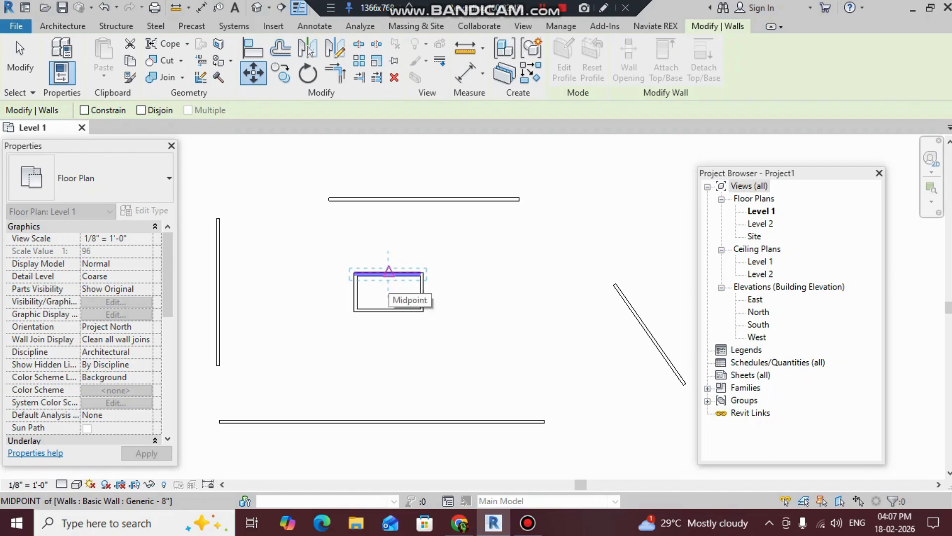
{"action": "left_click", "coordinate": [388, 272]}
{"action": "left_click", "coordinate": [389, 232]}
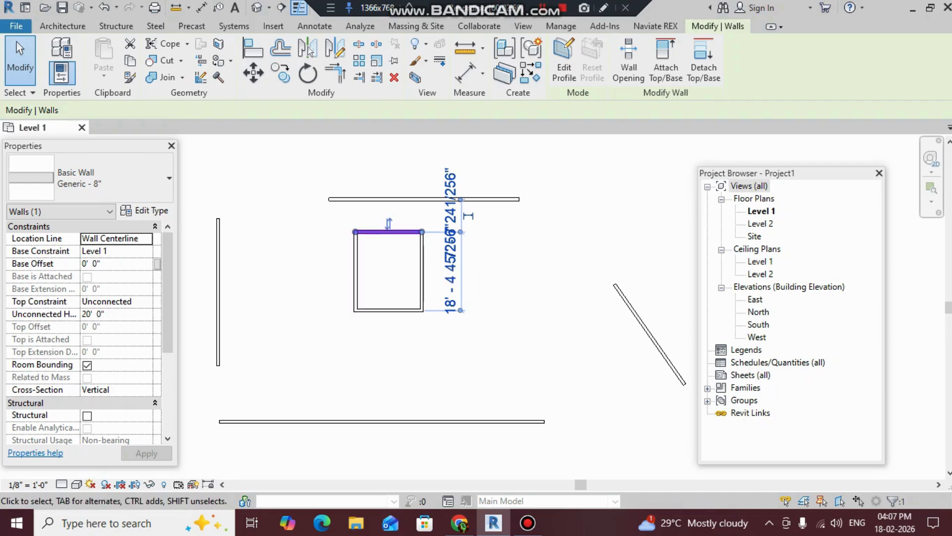
Move the rectangle's top wall horizontally to the right with Disjoin on, 20' from the rectangle's right wall.
{"action": "left_click", "coordinate": [253, 73]}
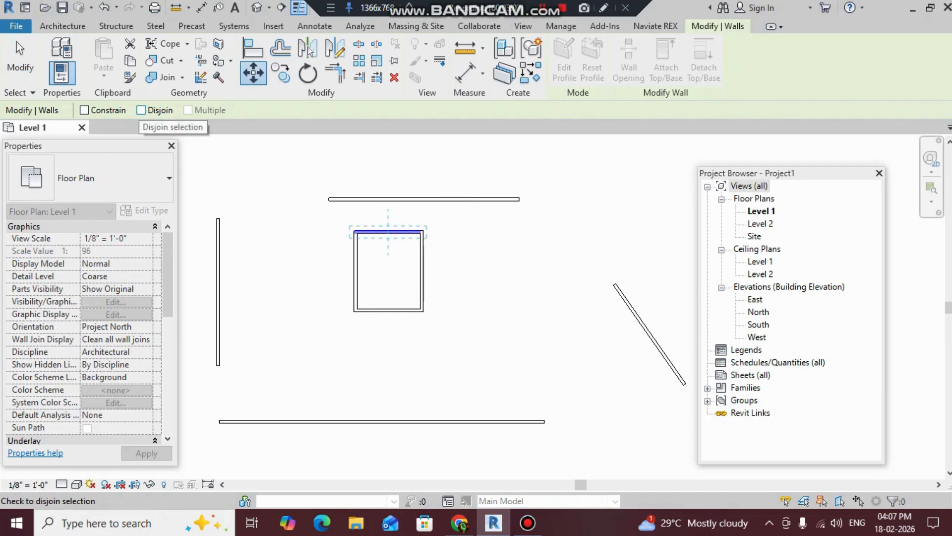
{"action": "left_click", "coordinate": [140, 110]}
{"action": "left_click", "coordinate": [389, 231]}
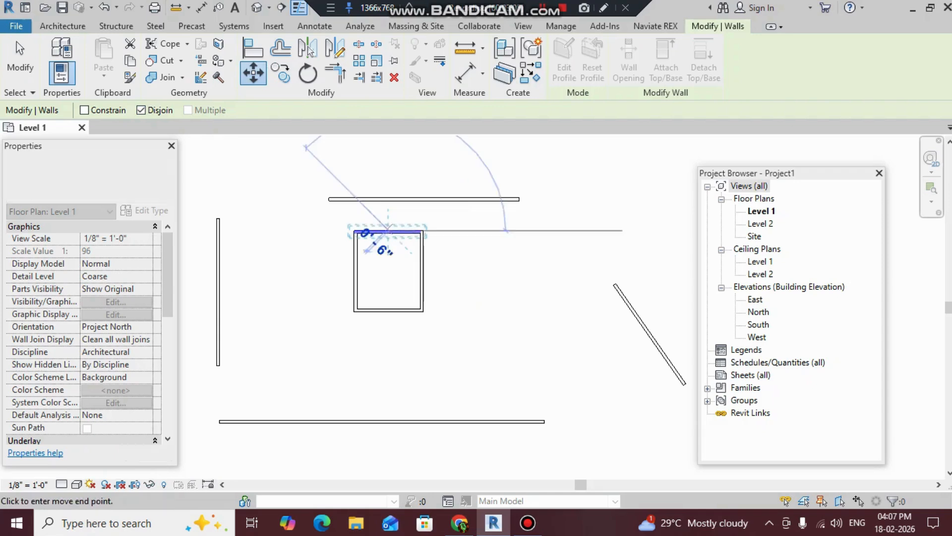
{"action": "left_click", "coordinate": [541, 231]}
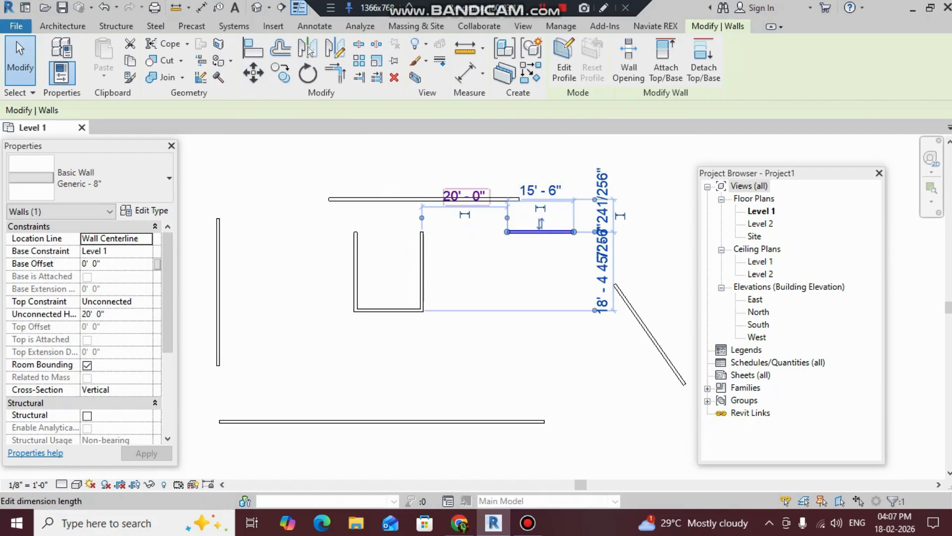
{"action": "left_click", "coordinate": [464, 195]}
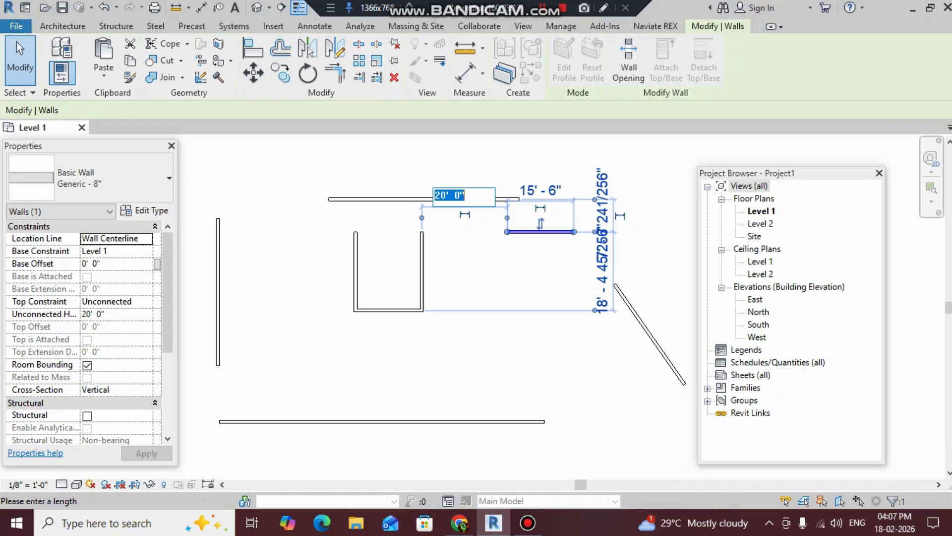
{"action": "key", "text": "Return"}
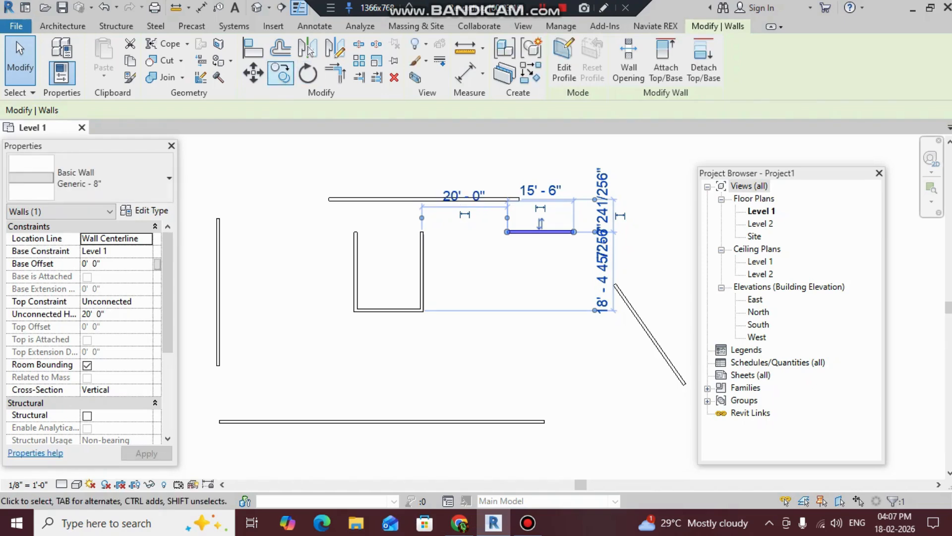
{"action": "left_click", "coordinate": [281, 74]}
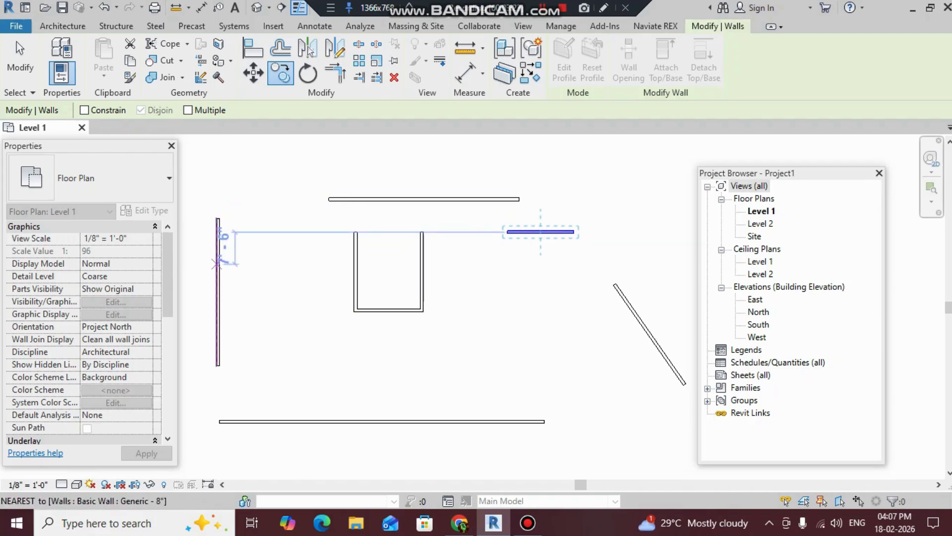
{"action": "right_click", "coordinate": [278, 219]}
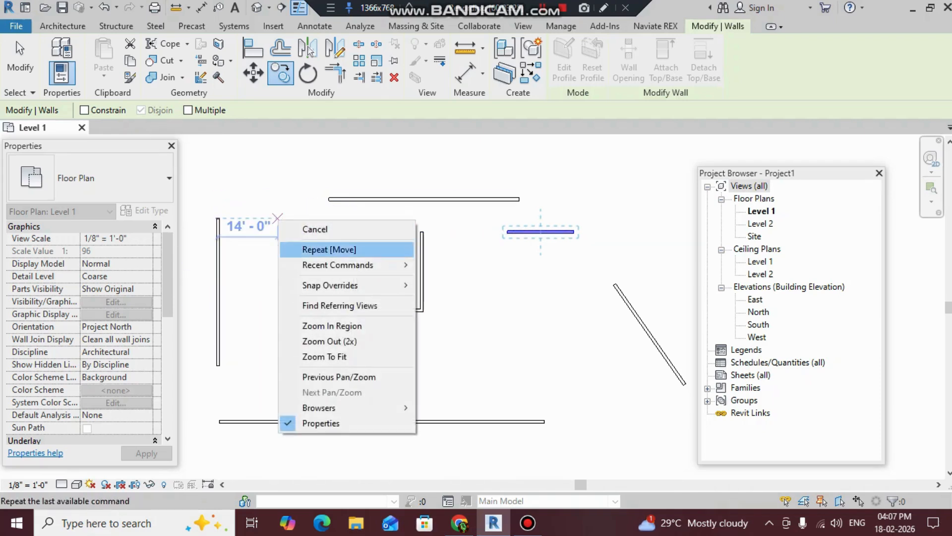
{"action": "left_click", "coordinate": [298, 229]}
{"action": "key", "text": "Escape"}
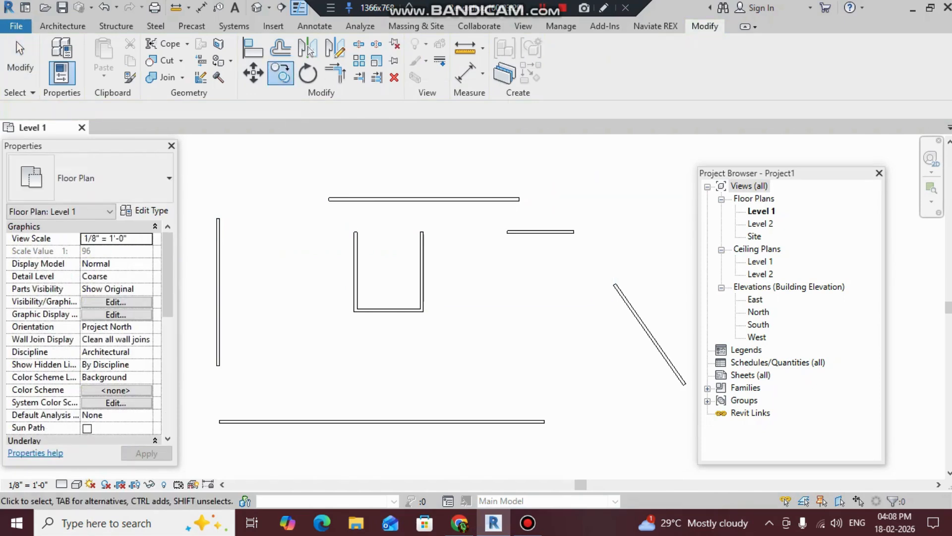
Copy the upper horizontal wall from its midpoint 62' 6" to the right with Constrain on.
{"action": "left_click", "coordinate": [421, 199]}
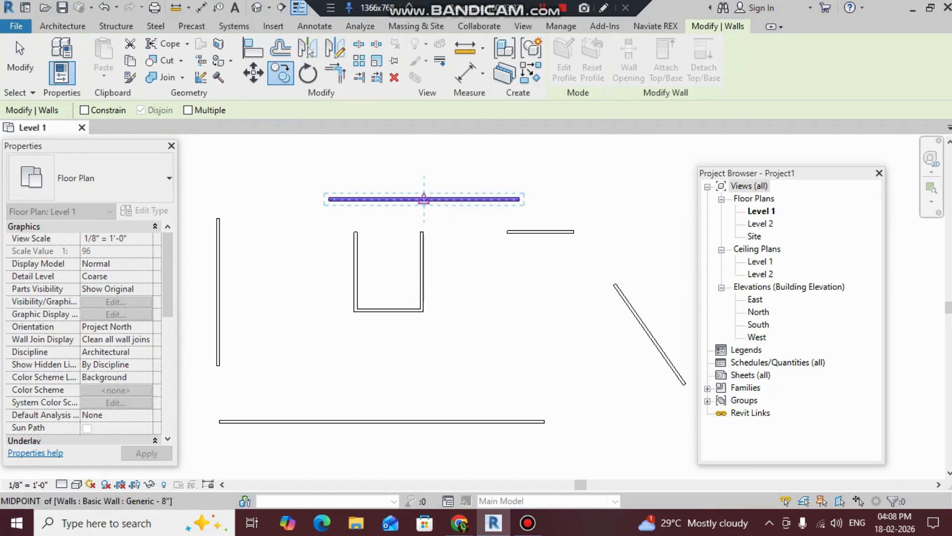
{"action": "left_click", "coordinate": [424, 199]}
{"action": "middle_click_drag", "start_coordinate": [424, 198], "coordinate": [406, 368]}
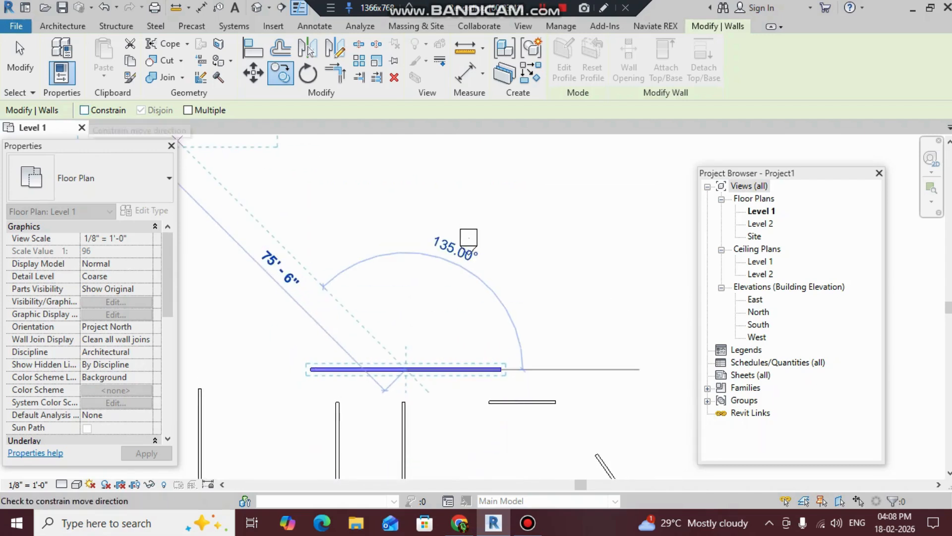
{"action": "left_click", "coordinate": [85, 110]}
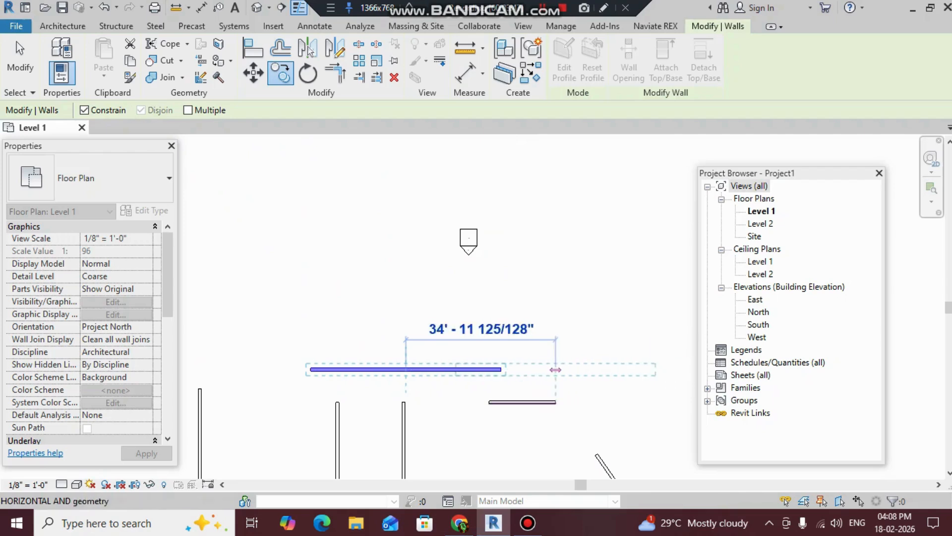
{"action": "middle_click_drag", "start_coordinate": [510, 368], "coordinate": [384, 324]}
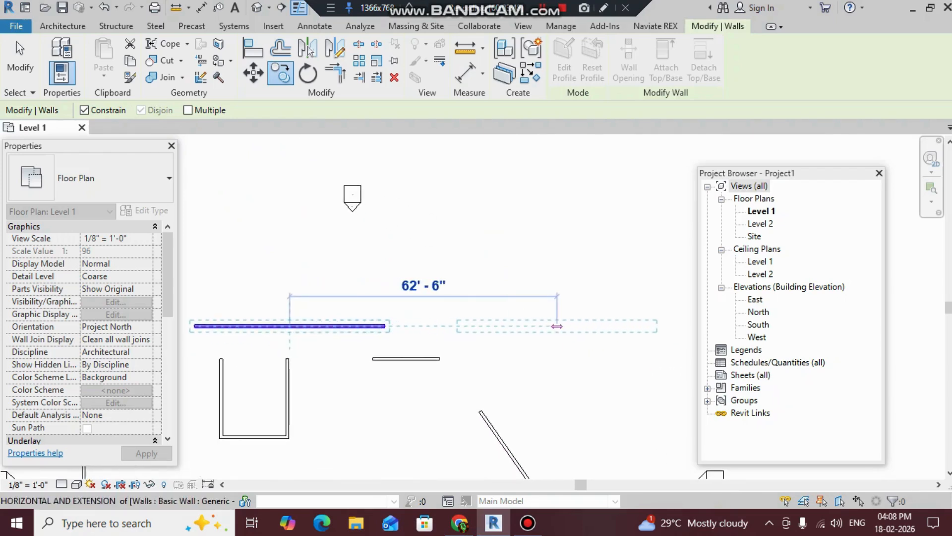
{"action": "left_click", "coordinate": [557, 326]}
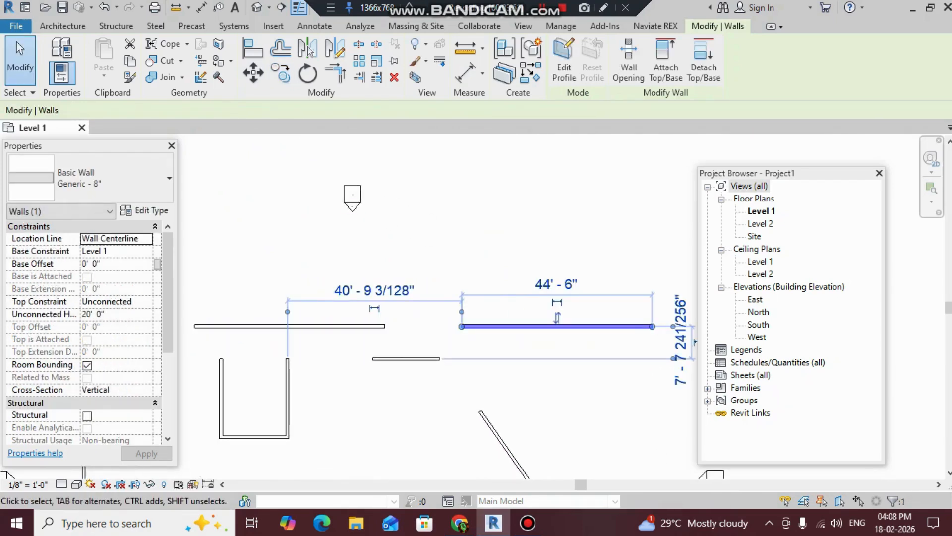
{"action": "scroll", "coordinate": [601, 323], "scroll_direction": "down", "scroll_amount": 3}
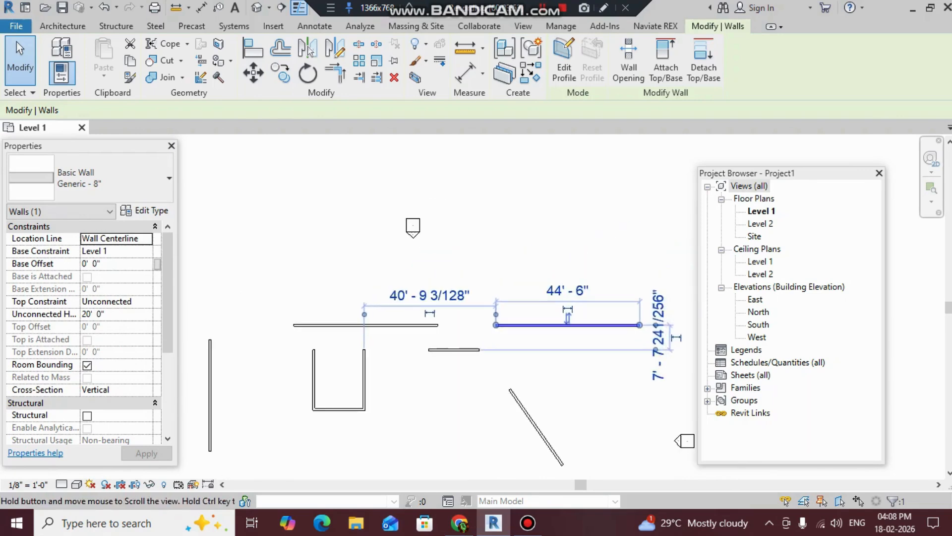
{"action": "left_click", "coordinate": [365, 325]}
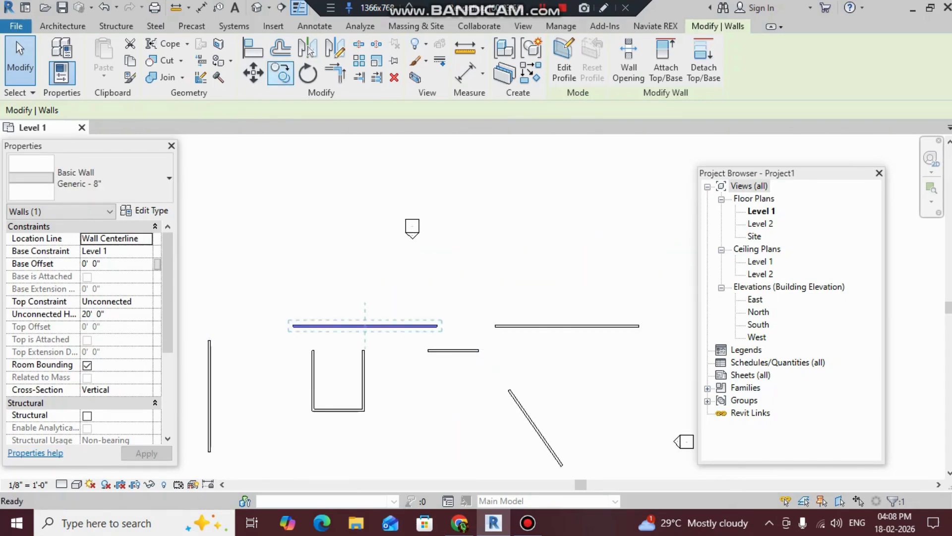
{"action": "left_click", "coordinate": [309, 51]}
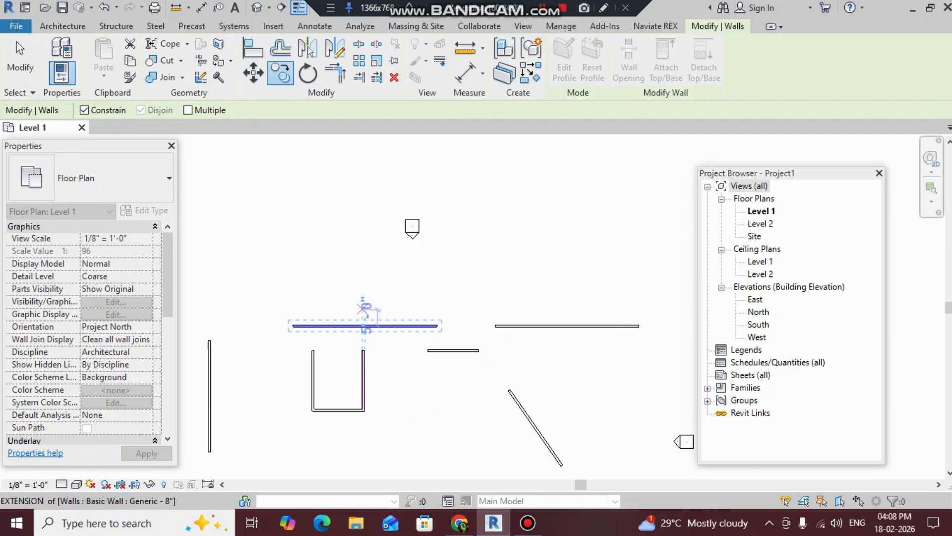
{"action": "scroll", "coordinate": [365, 326], "scroll_direction": "down", "scroll_amount": 1}
{"action": "middle_click_drag", "start_coordinate": [365, 325], "coordinate": [377, 297]}
{"action": "right_click", "coordinate": [411, 330]}
{"action": "left_click", "coordinate": [448, 126]}
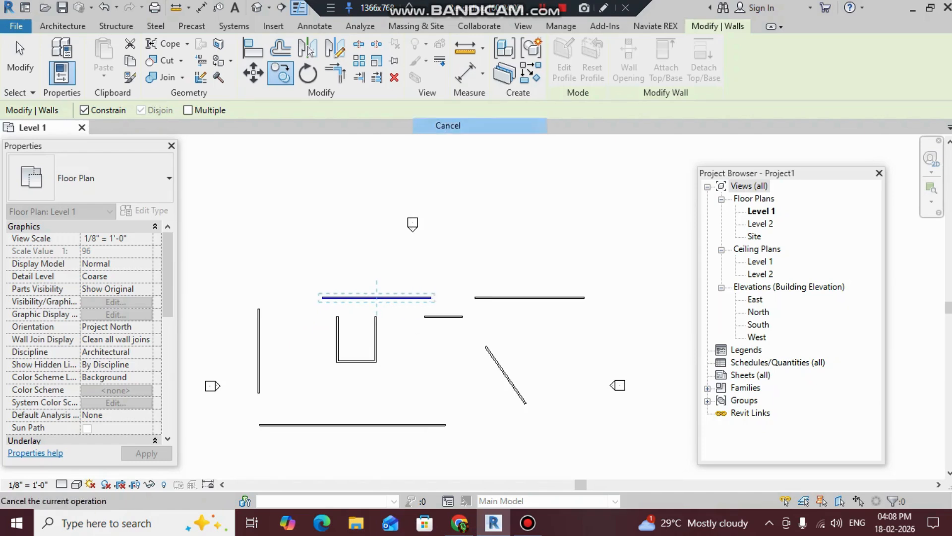
Copy the bottom wall of the open rectangle upward three times between its side walls, with Constrain and Multiple on.
{"action": "scroll", "coordinate": [406, 346], "scroll_direction": "up", "scroll_amount": 1}
{"action": "scroll", "coordinate": [386, 354], "scroll_direction": "up", "scroll_amount": 1}
{"action": "left_click", "coordinate": [327, 372]}
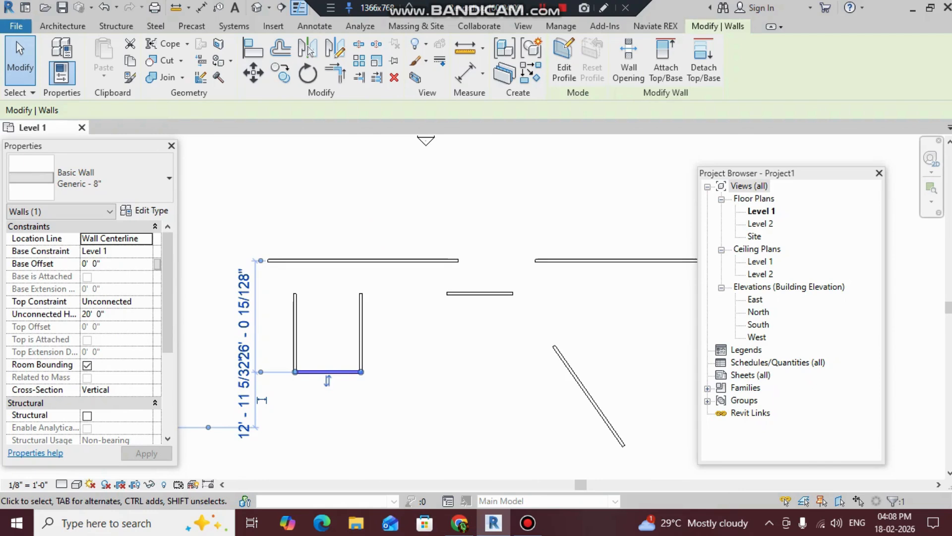
{"action": "left_click", "coordinate": [281, 74]}
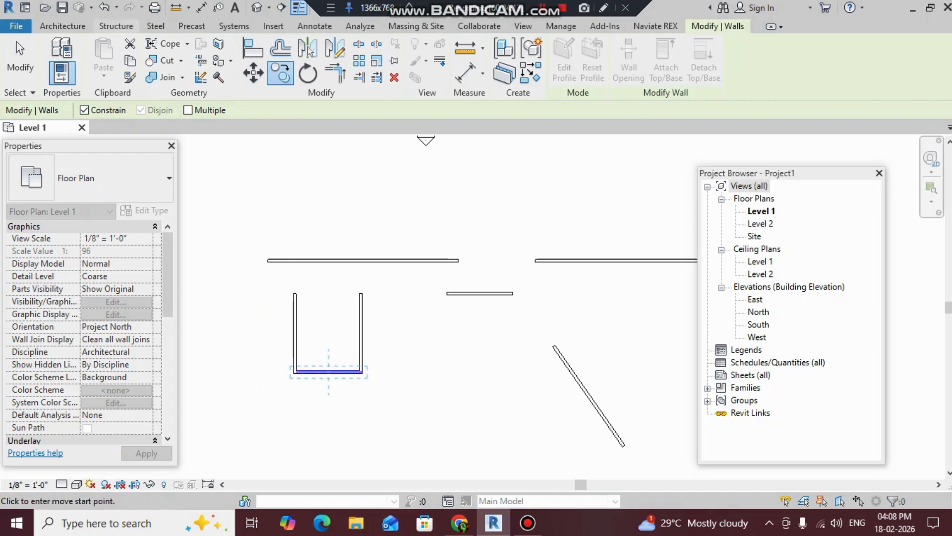
{"action": "left_click", "coordinate": [188, 110]}
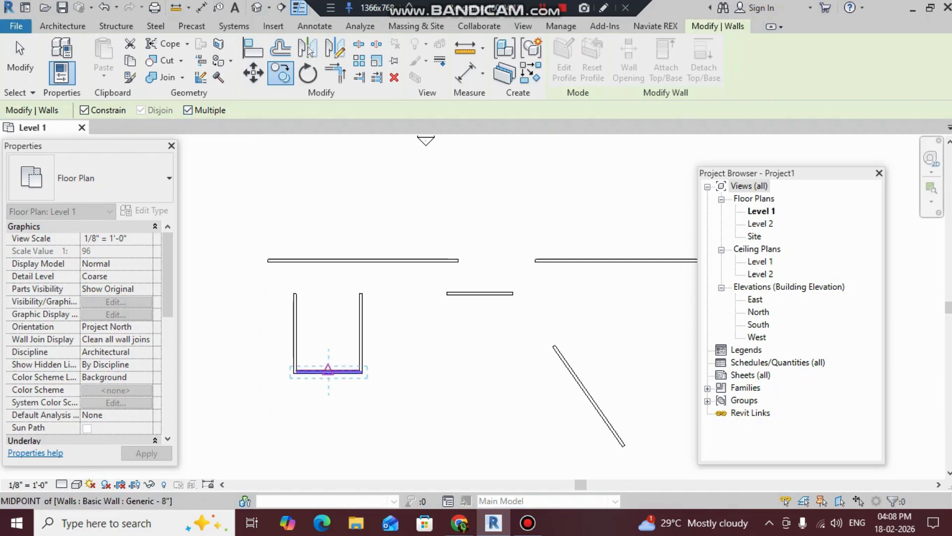
{"action": "left_click", "coordinate": [328, 370]}
{"action": "left_click", "coordinate": [328, 347]}
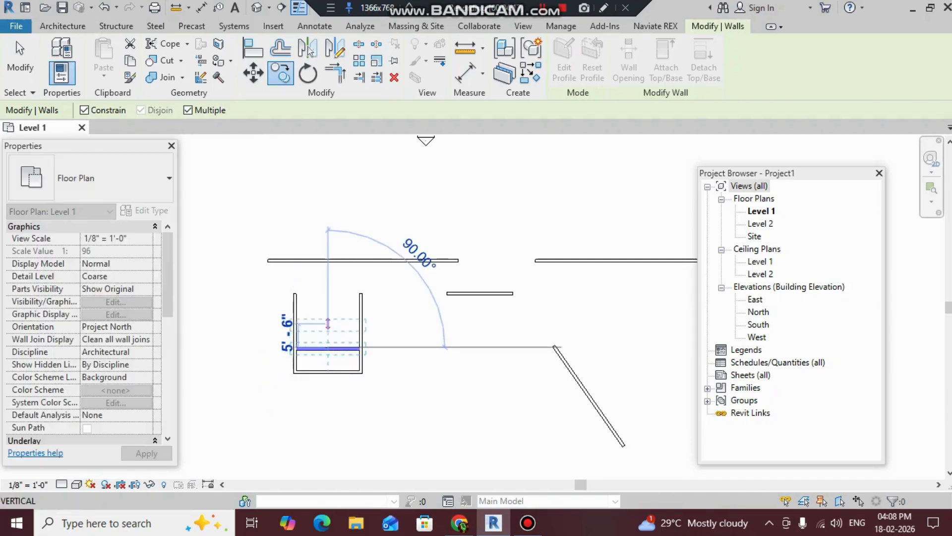
{"action": "left_click", "coordinate": [328, 321]}
{"action": "left_click", "coordinate": [328, 307]}
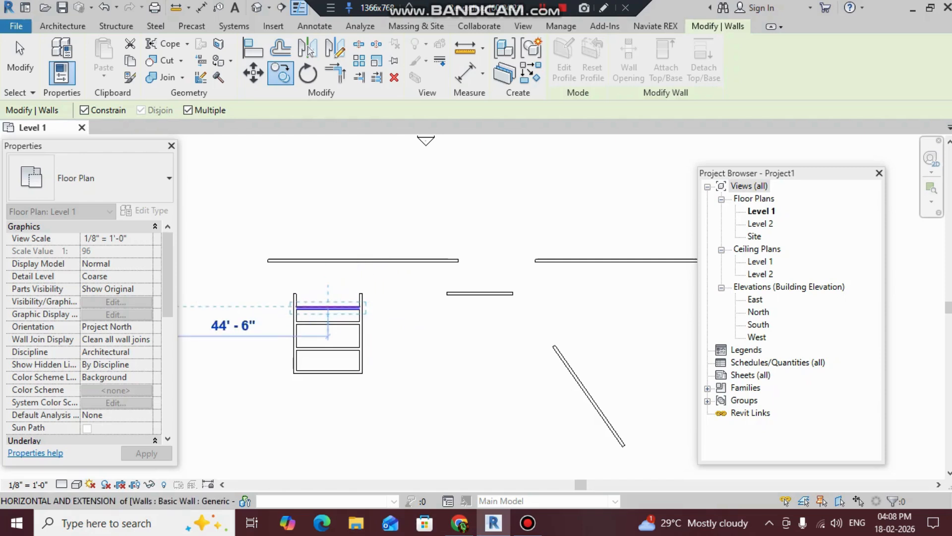
Place five more copies of the short horizontal wall at scattered spots around the open rectangle, with Constrain off and Multiple on.
{"action": "left_click", "coordinate": [84, 110]}
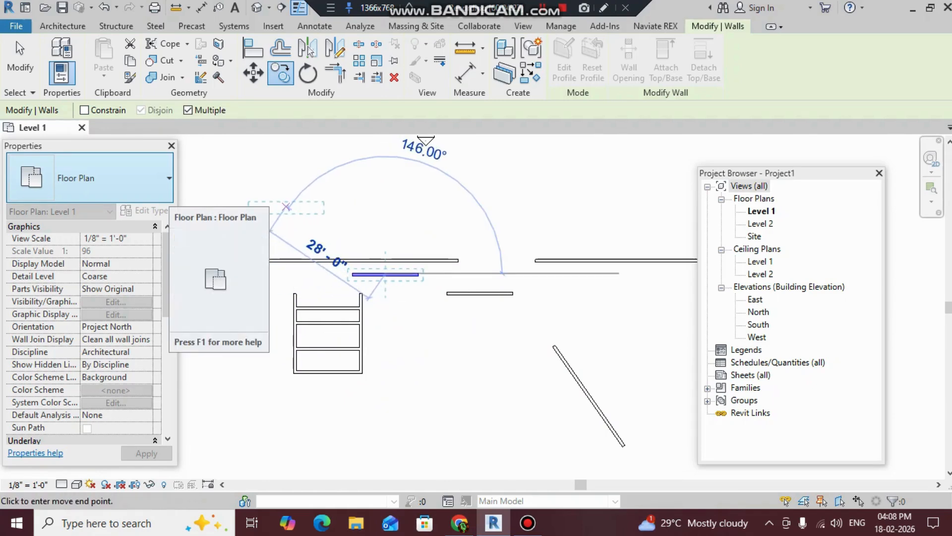
{"action": "left_click", "coordinate": [386, 275]}
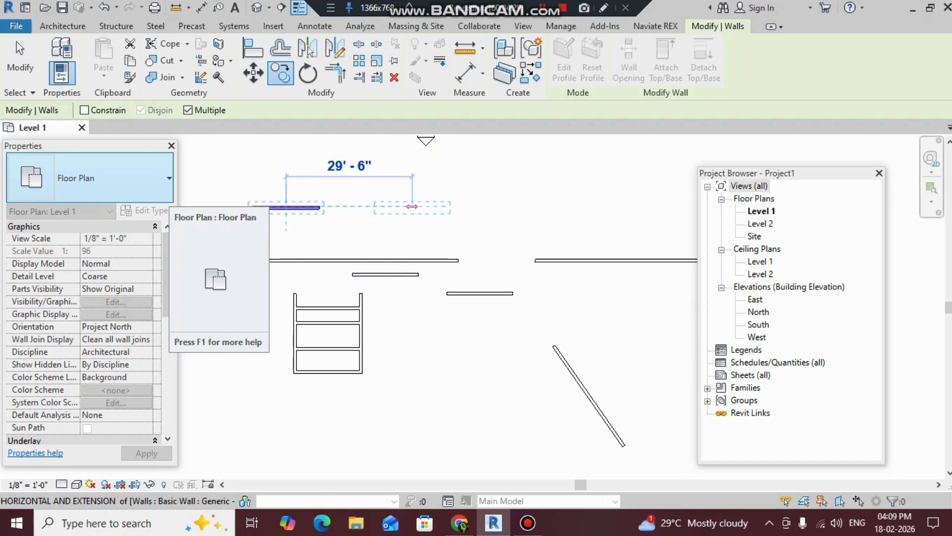
{"action": "left_click", "coordinate": [425, 179]}
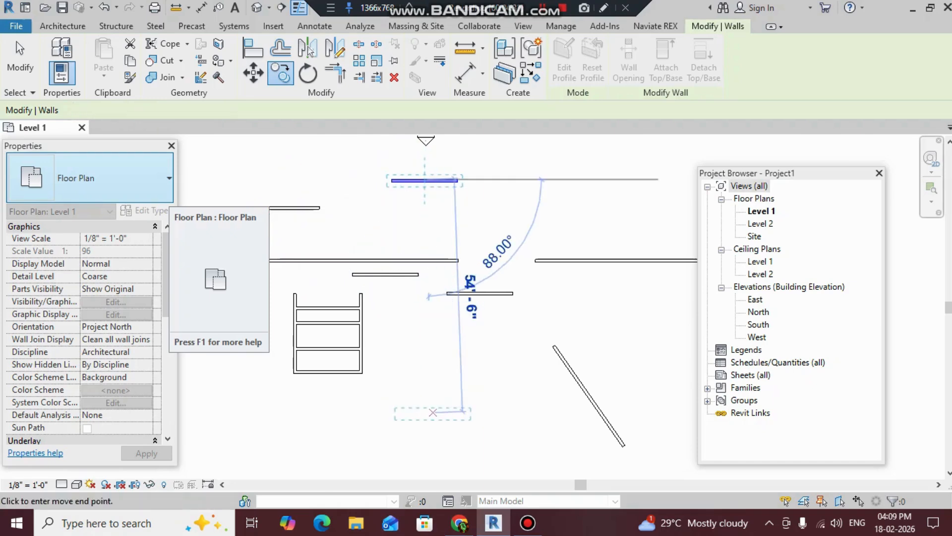
{"action": "left_click", "coordinate": [433, 414]}
{"action": "right_click", "coordinate": [427, 342]}
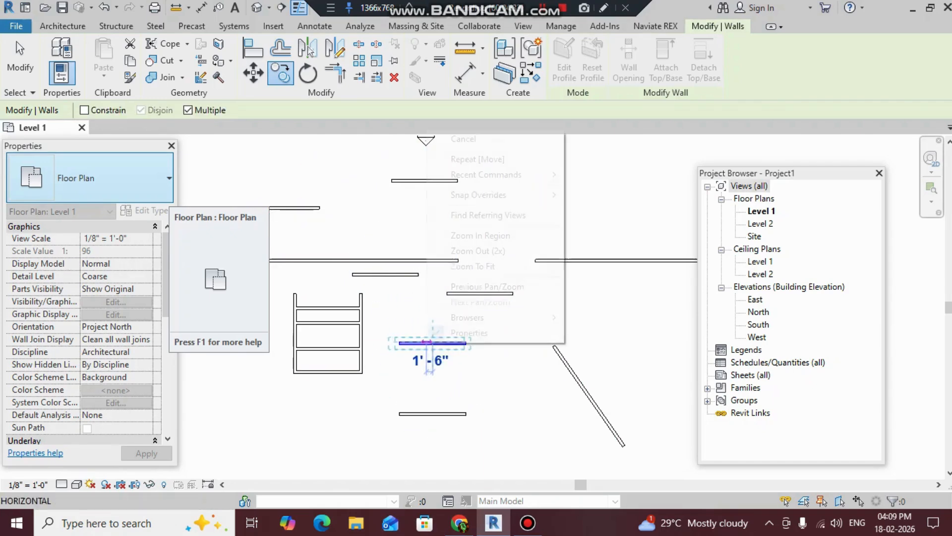
{"action": "left_click", "coordinate": [464, 139]}
Delete the open rectangle, the diagonal wall and all copied walls, keeping the leftmost vertical wall and the long lowest horizontal wall.
{"action": "scroll", "coordinate": [387, 370], "scroll_direction": "down", "scroll_amount": 2}
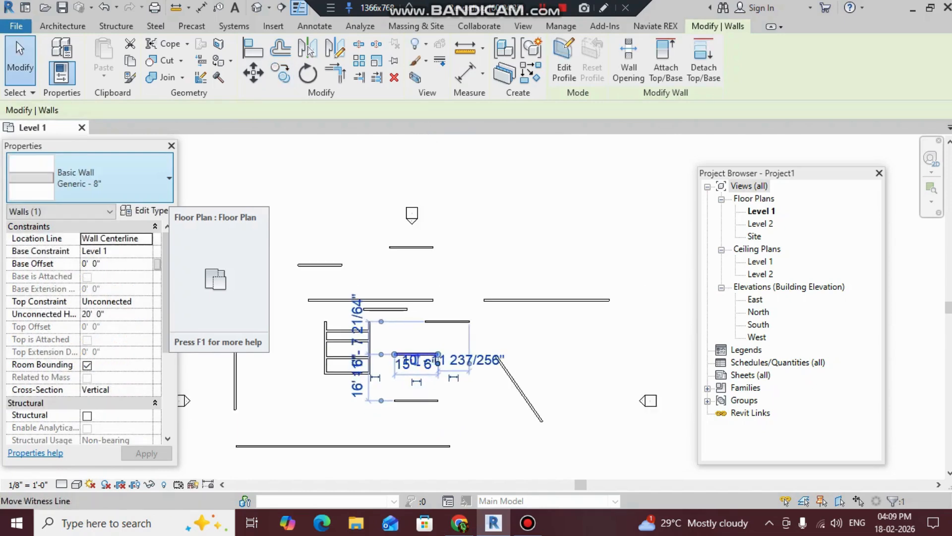
{"action": "middle_click_drag", "start_coordinate": [391, 366], "coordinate": [443, 320]}
{"action": "key", "text": "Escape"}
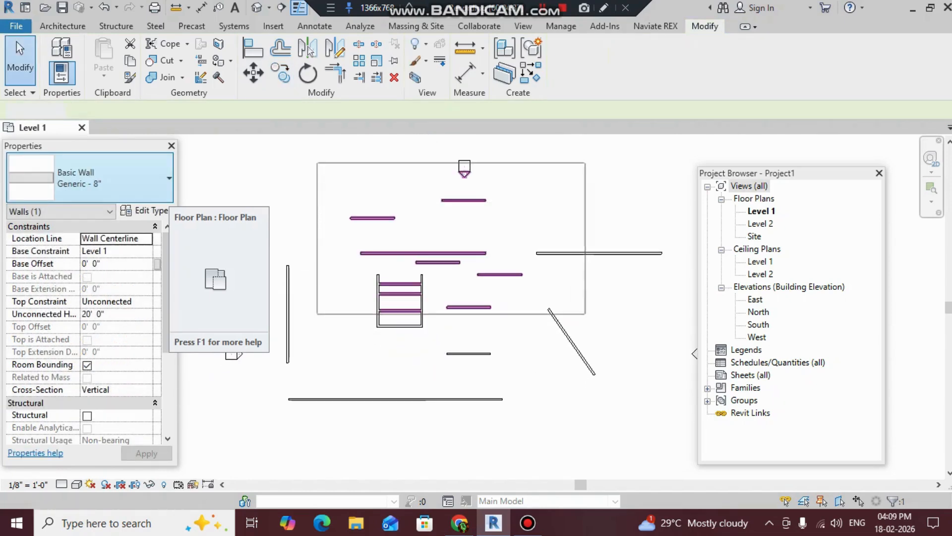
{"action": "left_click_drag", "start_coordinate": [317, 163], "coordinate": [683, 376]}
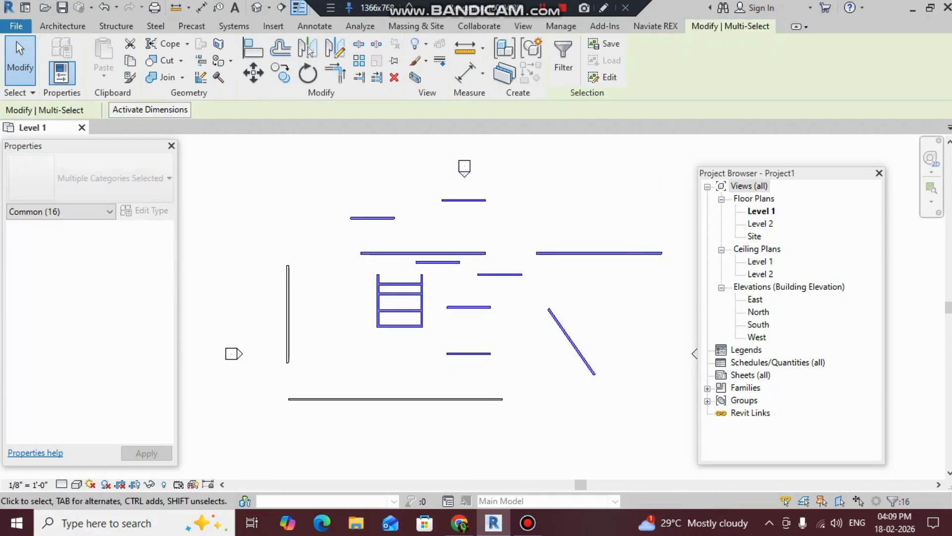
{"action": "key", "text": "Delete"}
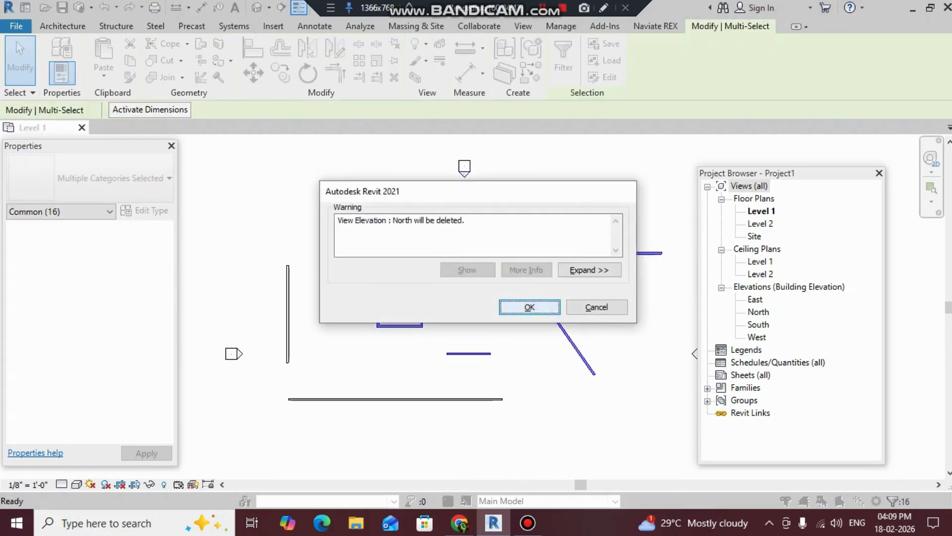
{"action": "left_click", "coordinate": [530, 307]}
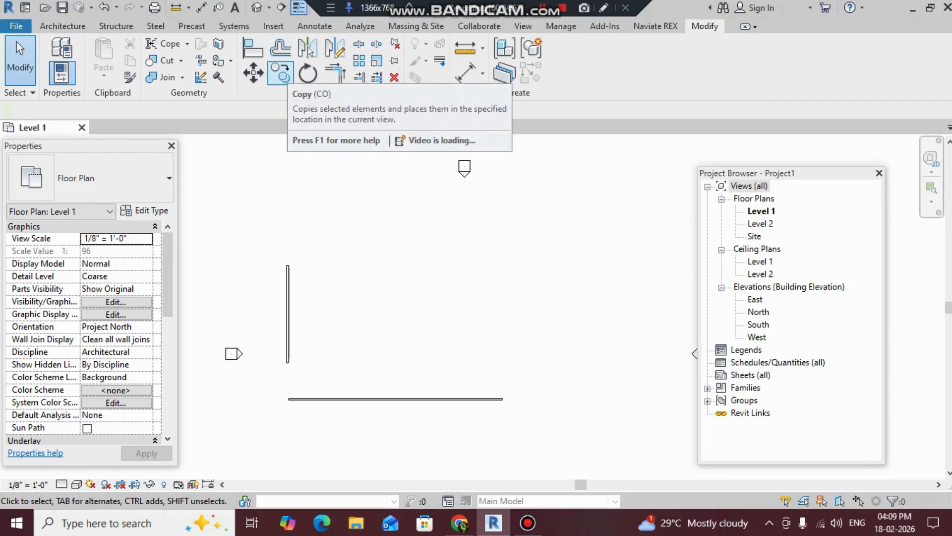
Offset the long horizontal wall 10' upward as a copy, using the Numerical option.
{"action": "key", "text": "o"}
{"action": "key", "text": "f"}
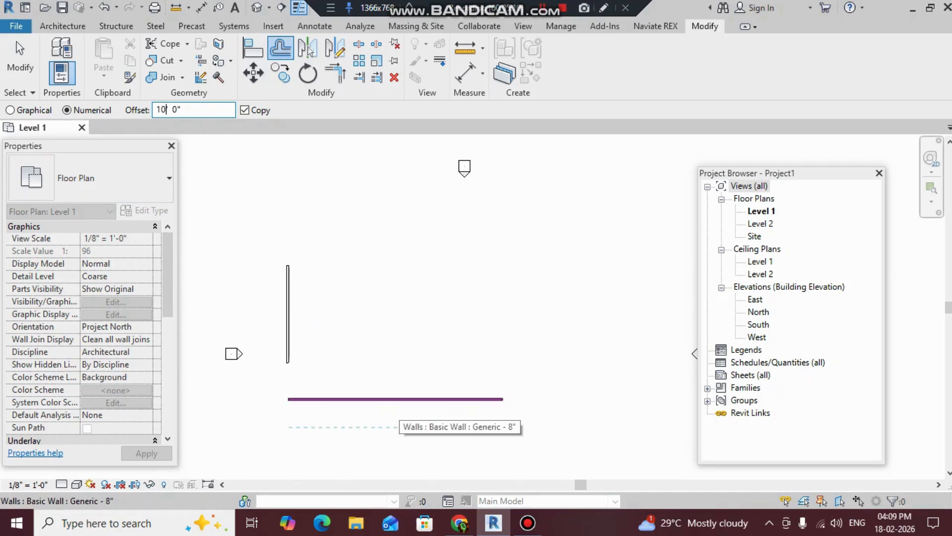
{"action": "scroll", "coordinate": [399, 401], "scroll_direction": "up", "scroll_amount": 5}
{"action": "middle_click_drag", "start_coordinate": [399, 401], "coordinate": [413, 322]}
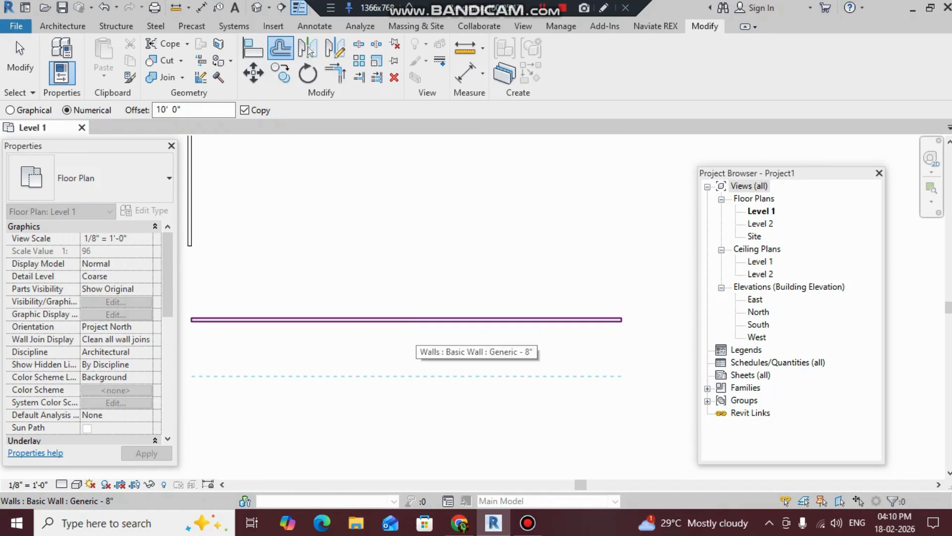
{"action": "left_click", "coordinate": [416, 318]}
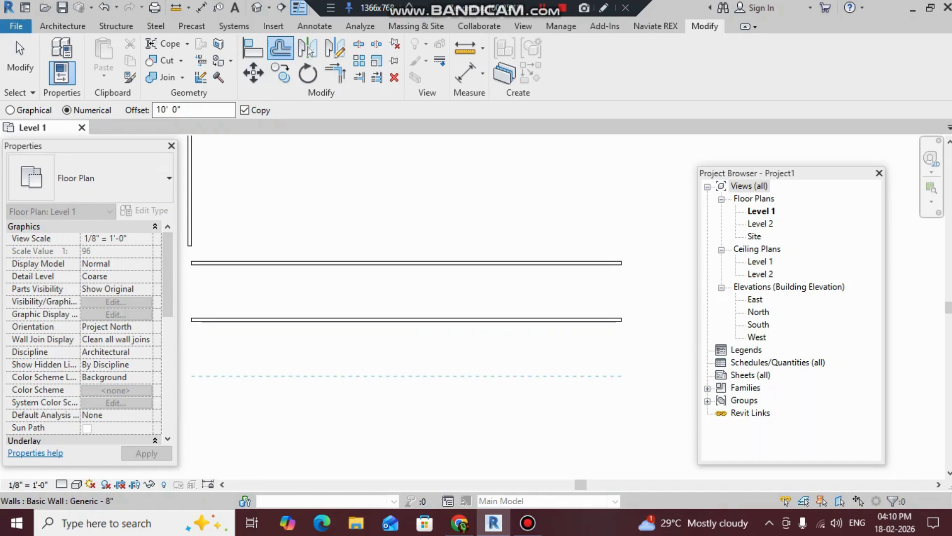
Offset the vertical wall 30' to the right as a copy, using the Graphical option.
{"action": "middle_click_drag", "start_coordinate": [419, 321], "coordinate": [489, 414]}
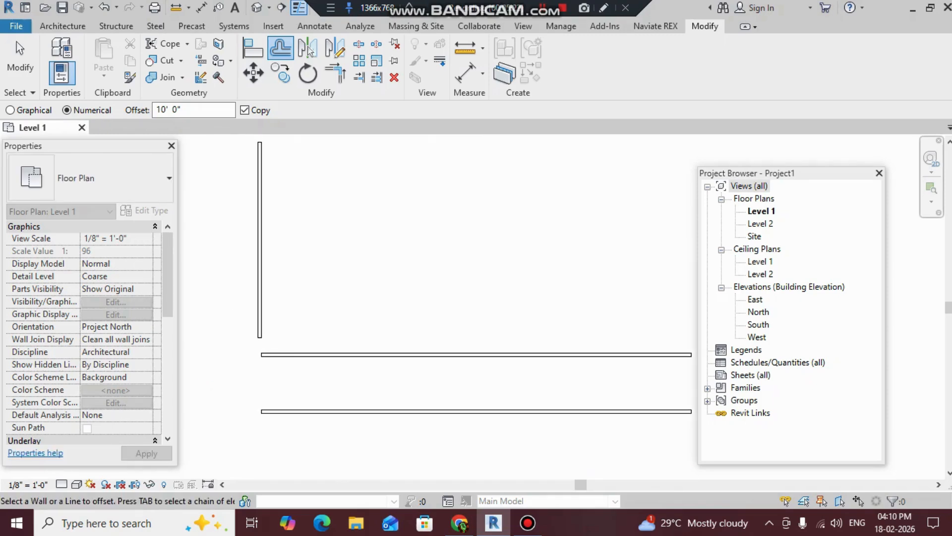
{"action": "left_click", "coordinate": [10, 110]}
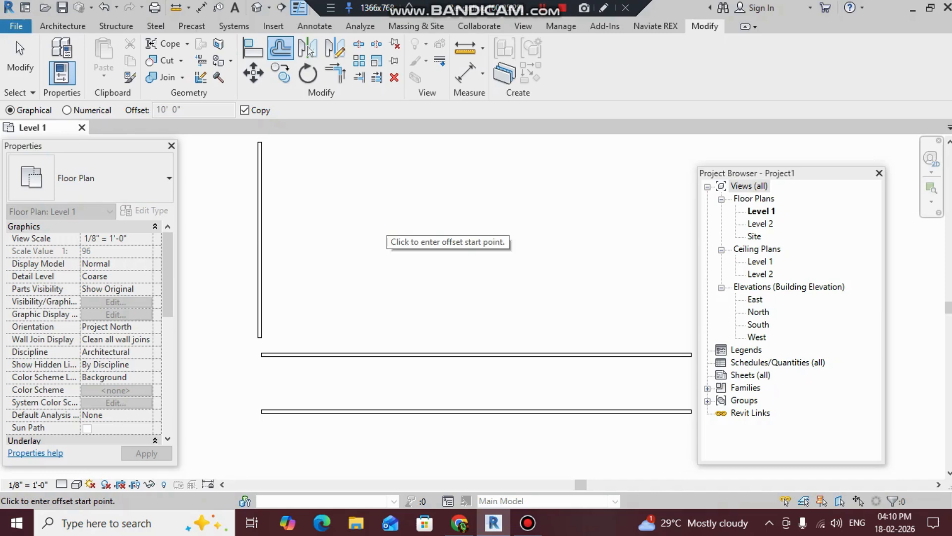
{"action": "key", "text": "Escape"}
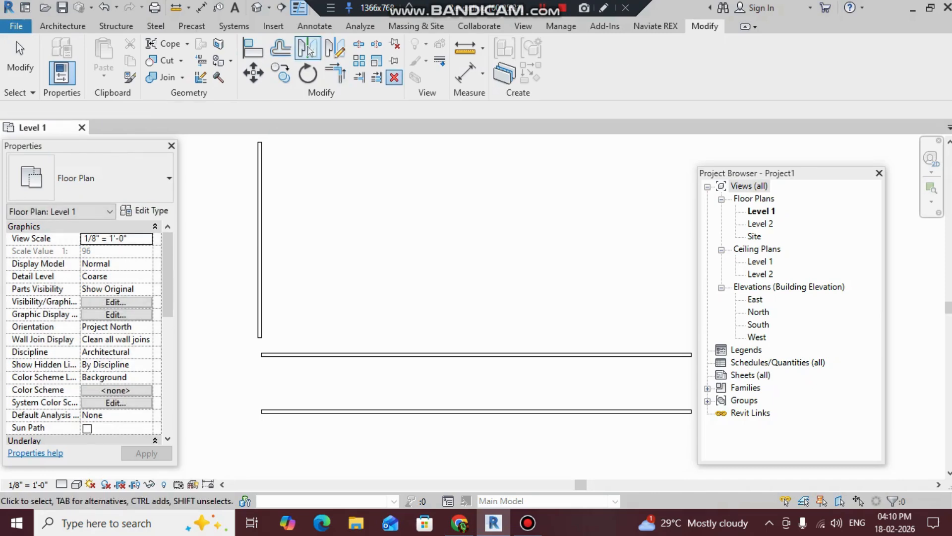
{"action": "key", "text": "o"}
{"action": "key", "text": "f"}
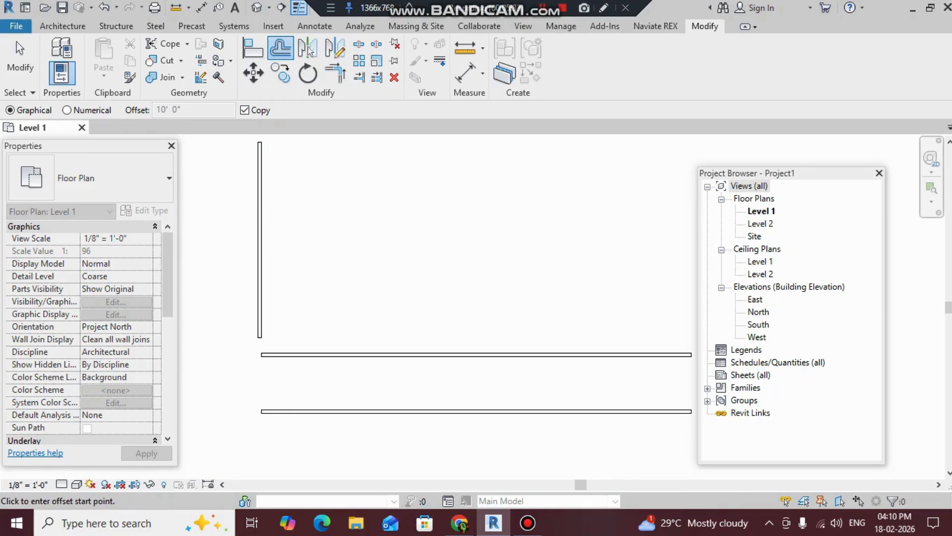
{"action": "left_click", "coordinate": [260, 207]}
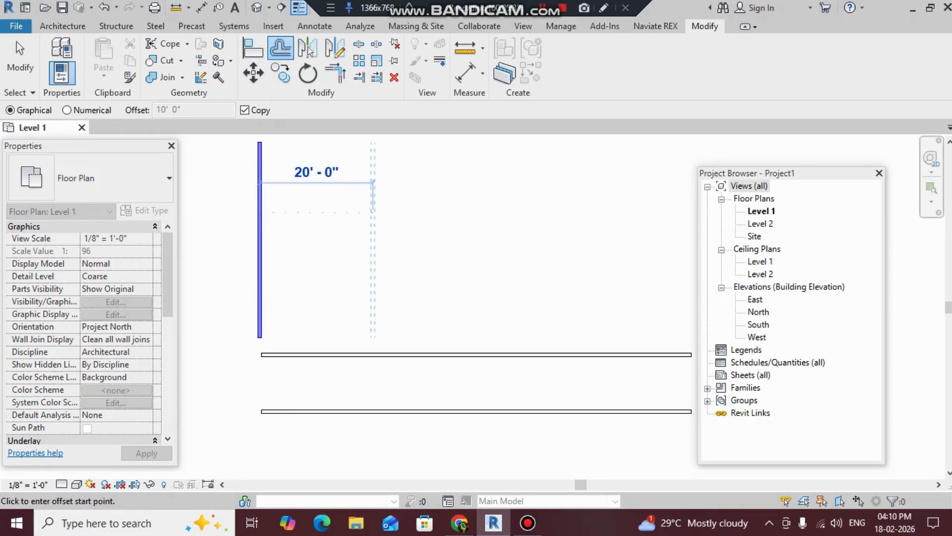
{"action": "type", "text": "30"}
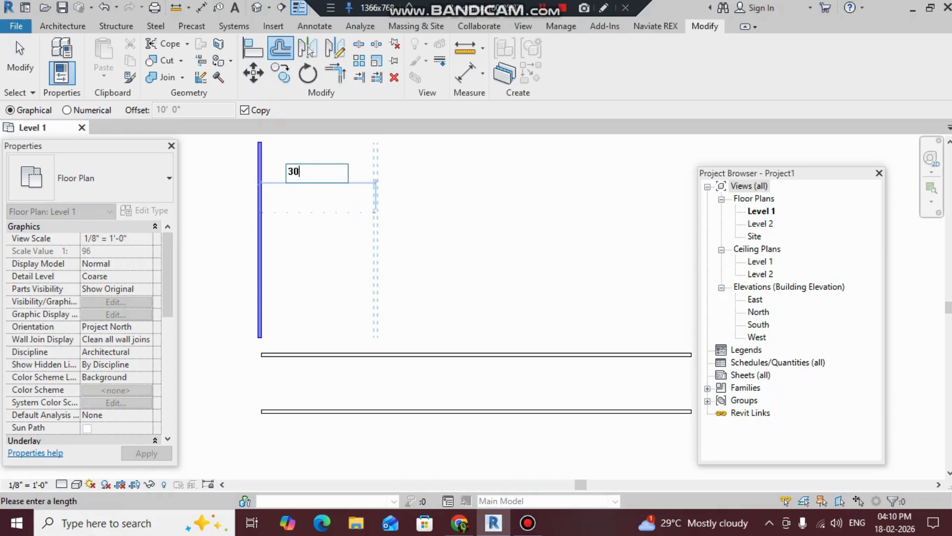
{"action": "key", "text": "Return"}
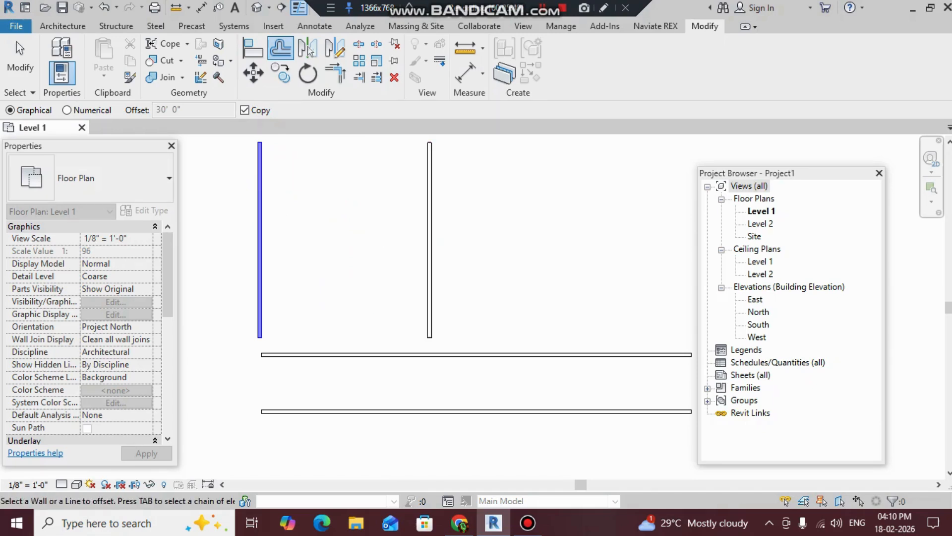
{"action": "right_click", "coordinate": [392, 211]}
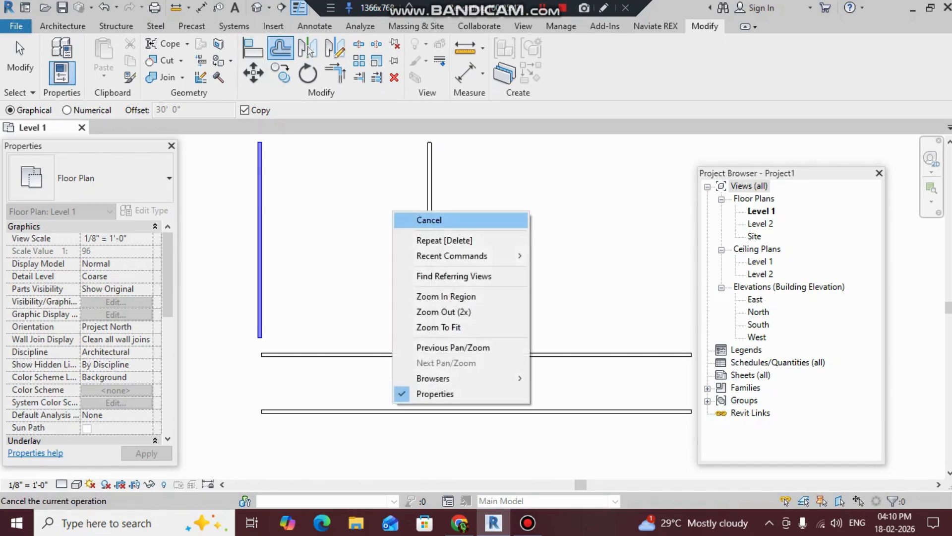
{"action": "left_click", "coordinate": [446, 219]}
Rotate a copy of the right vertical wall about 47° clockwise around its midpoint.
{"action": "scroll", "coordinate": [446, 233], "scroll_direction": "down", "scroll_amount": 1}
{"action": "middle_click_drag", "start_coordinate": [446, 233], "coordinate": [372, 281]}
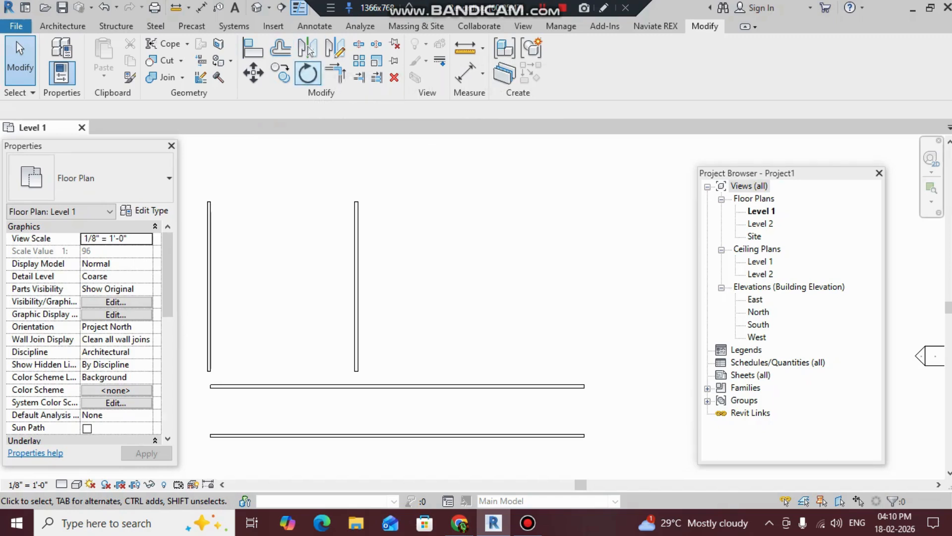
{"action": "left_click", "coordinate": [307, 73]}
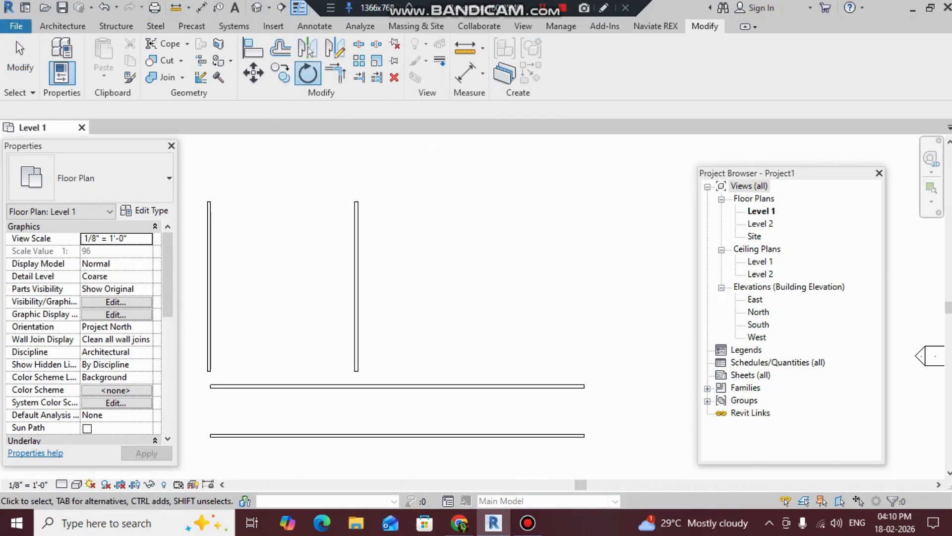
{"action": "key", "text": "Delete"}
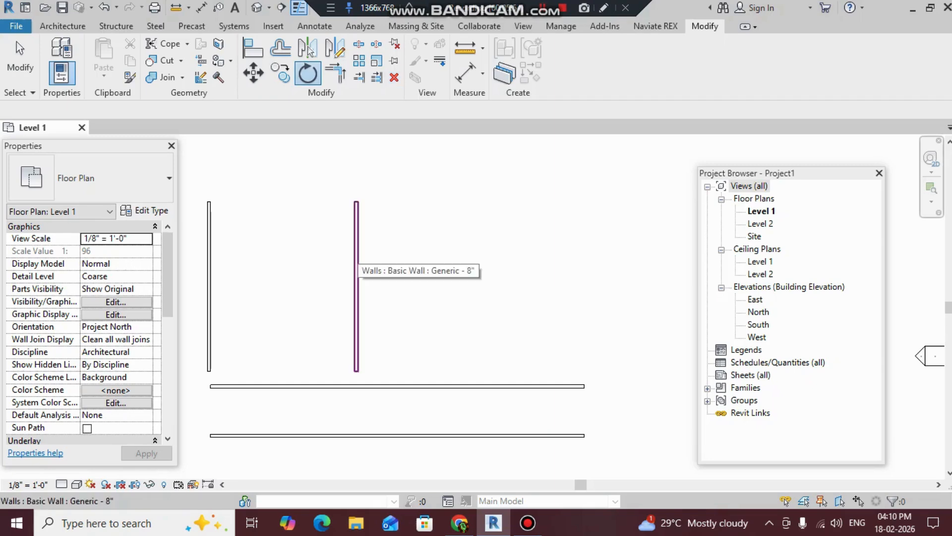
{"action": "left_click", "coordinate": [356, 268]}
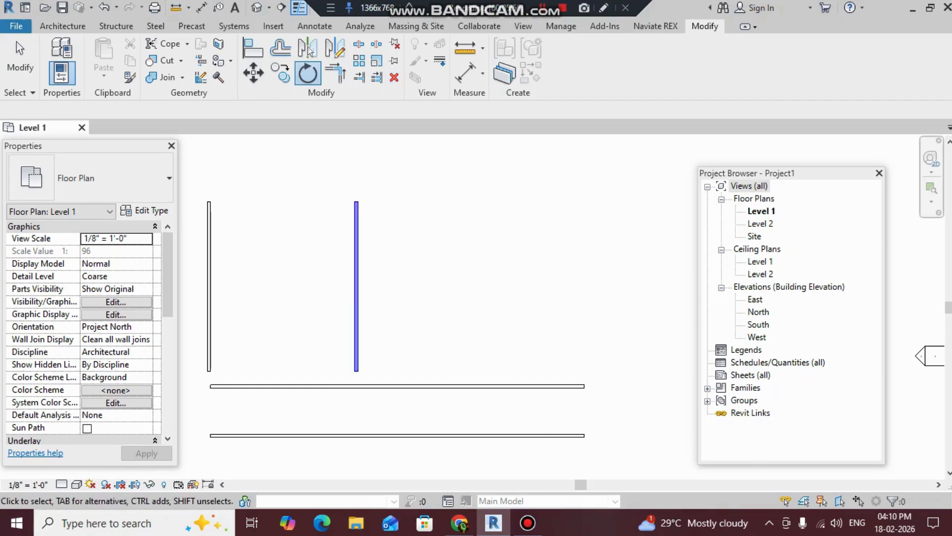
{"action": "key", "text": "Return"}
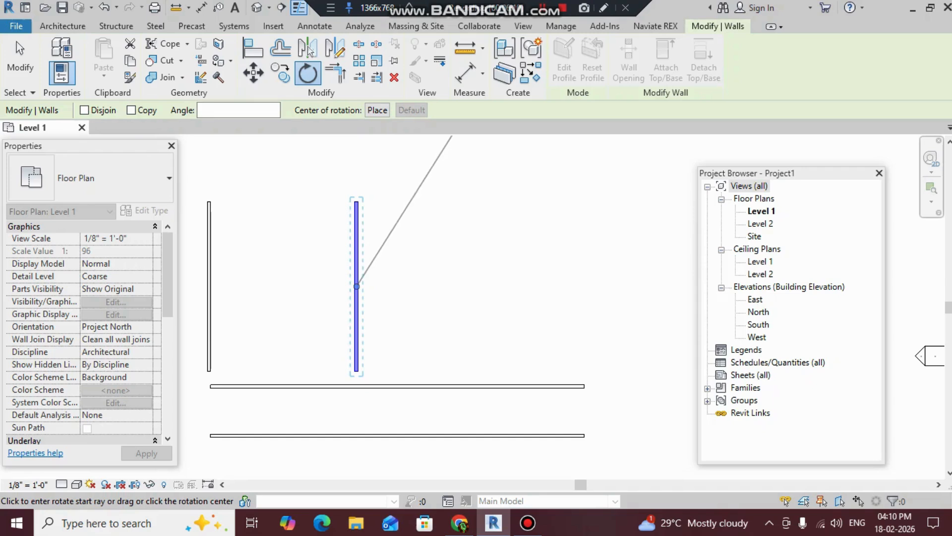
{"action": "left_click", "coordinate": [131, 109]}
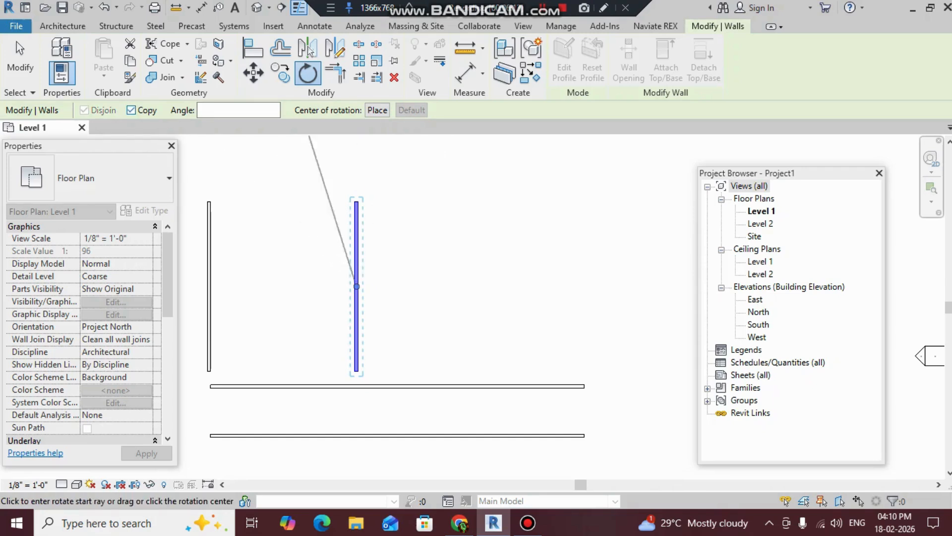
{"action": "left_click", "coordinate": [474, 232]}
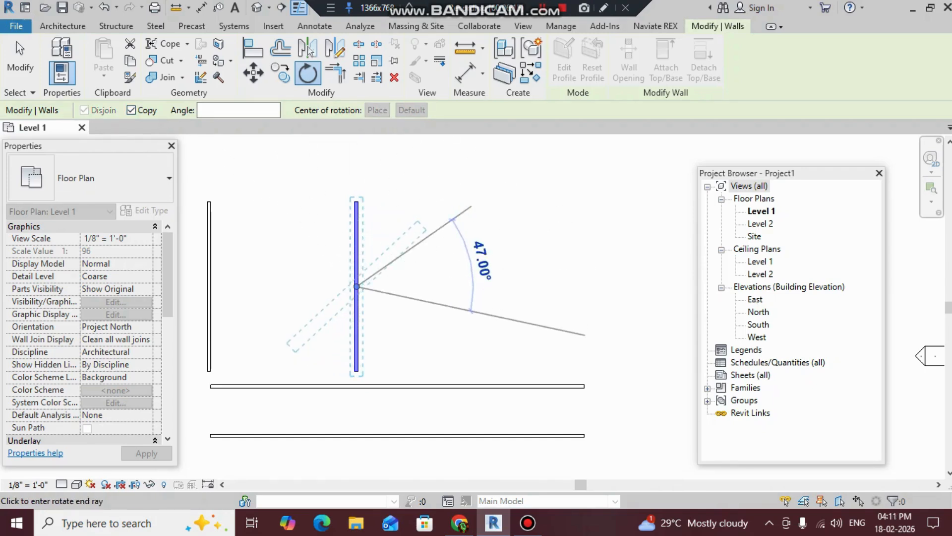
{"action": "left_click", "coordinate": [491, 330]}
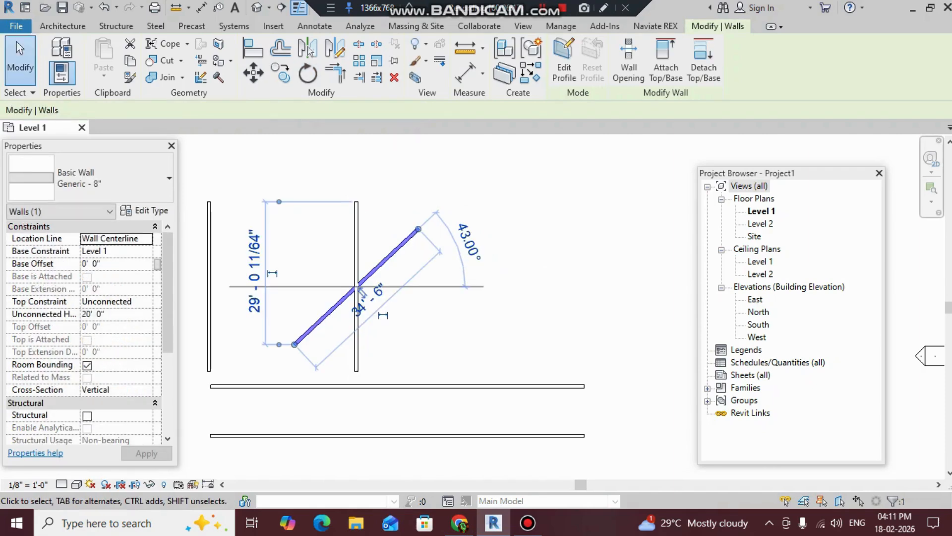
Rotate the original right vertical wall 90° around its midpoint, without making a copy.
{"action": "left_click", "coordinate": [357, 288]}
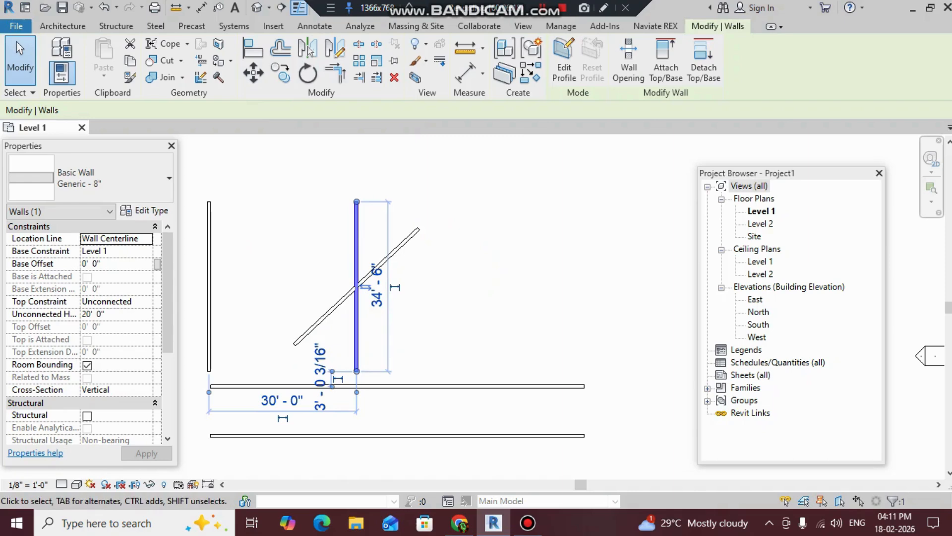
{"action": "left_click", "coordinate": [307, 74]}
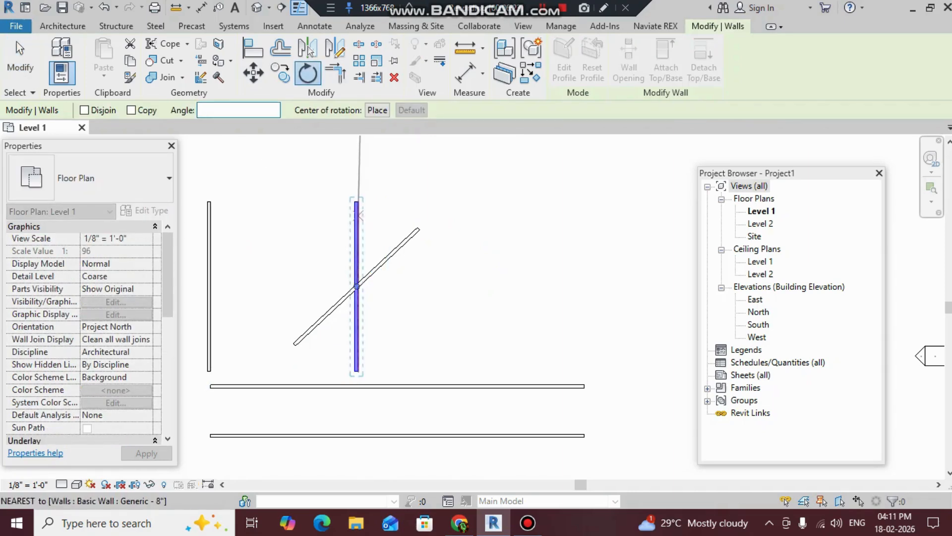
{"action": "left_click", "coordinate": [356, 148]}
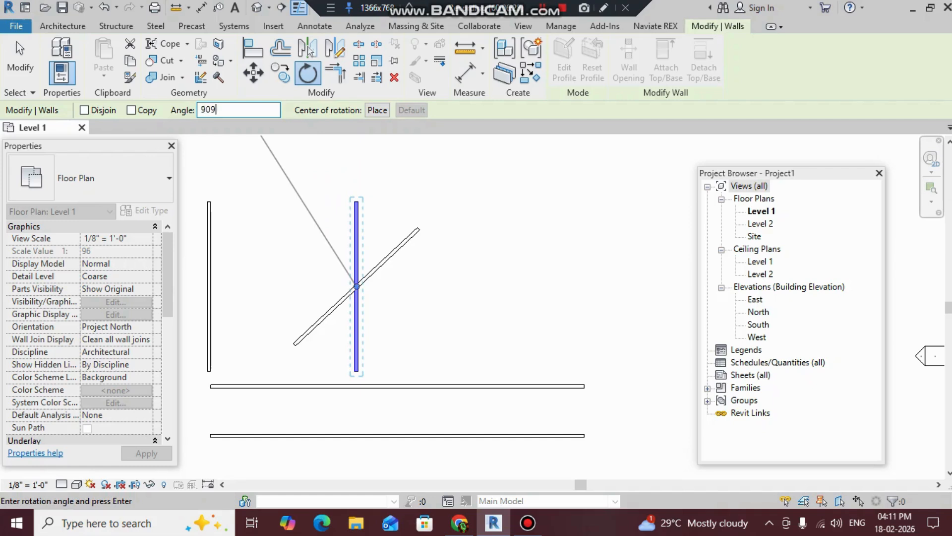
{"action": "key", "text": "Return"}
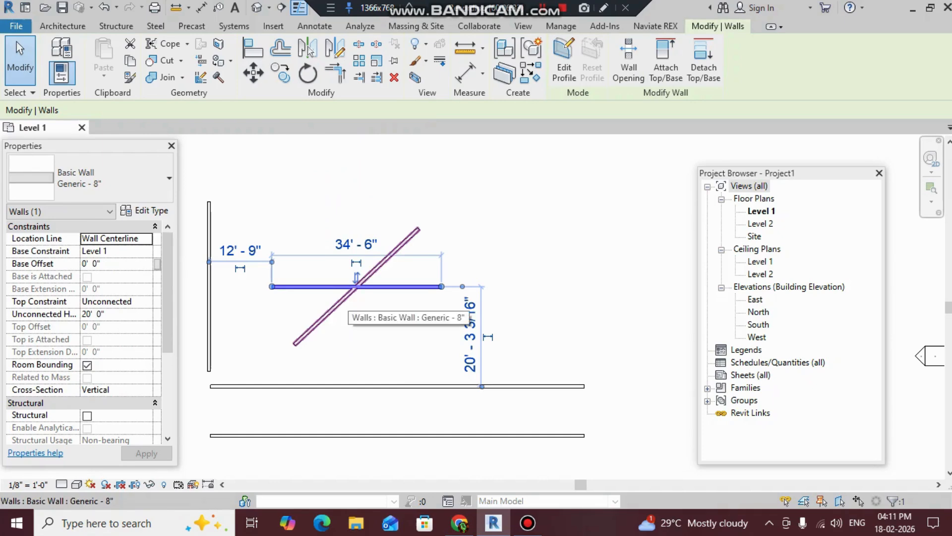
Rotate the short horizontal wall by an entered angle around a rotation center placed near its right end.
{"action": "left_click", "coordinate": [307, 73]}
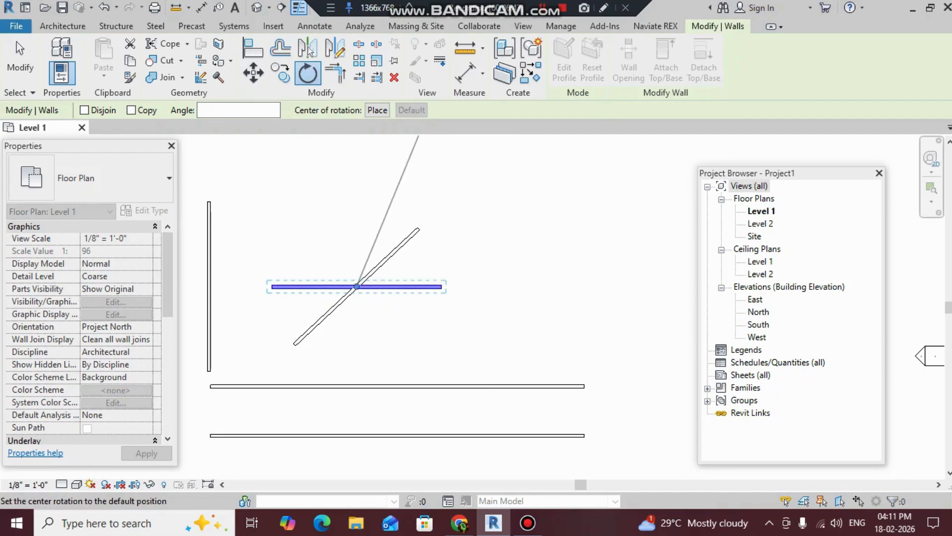
{"action": "left_click", "coordinate": [377, 110]}
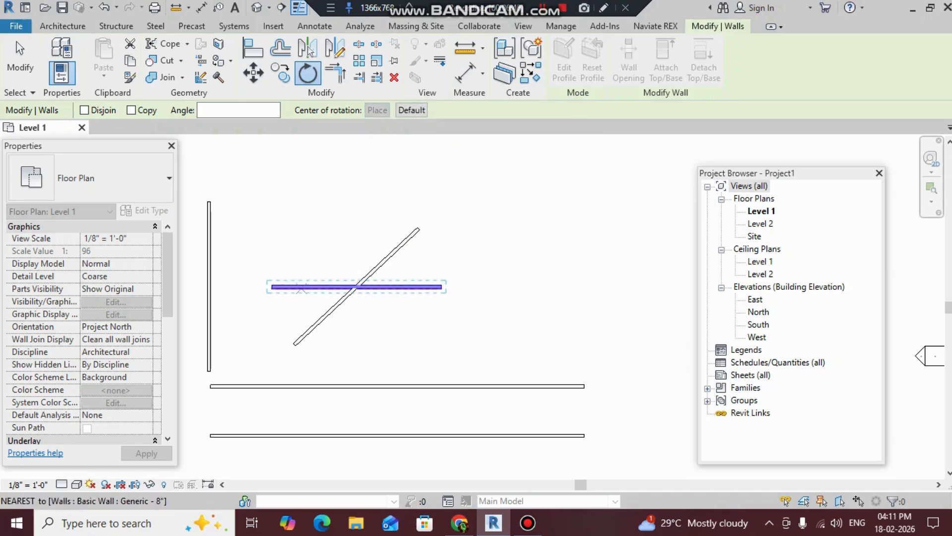
{"action": "left_click", "coordinate": [427, 286]}
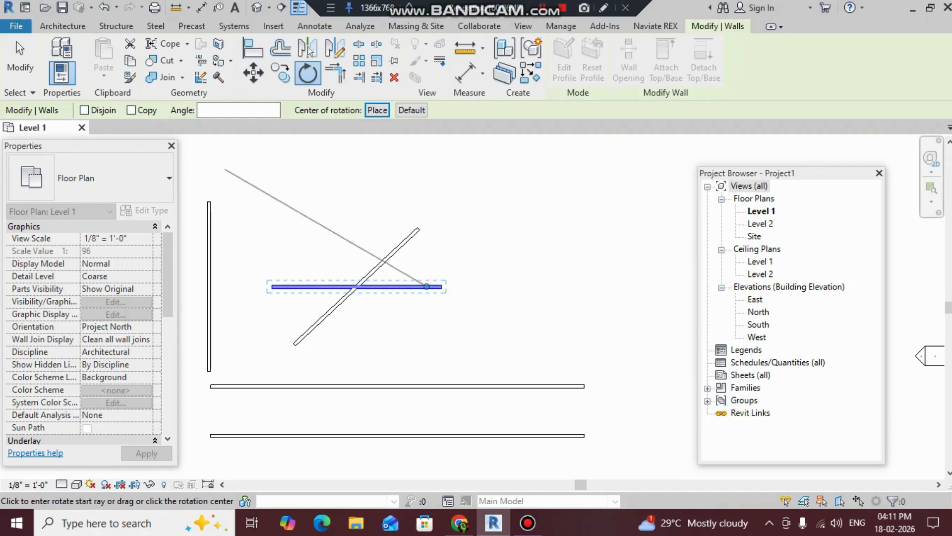
{"action": "left_click", "coordinate": [248, 110]}
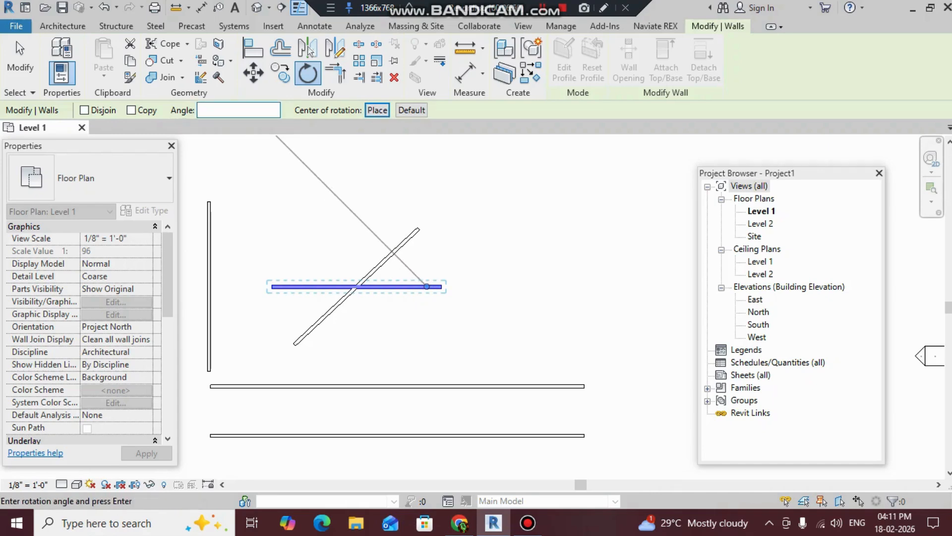
{"action": "key", "text": "Return"}
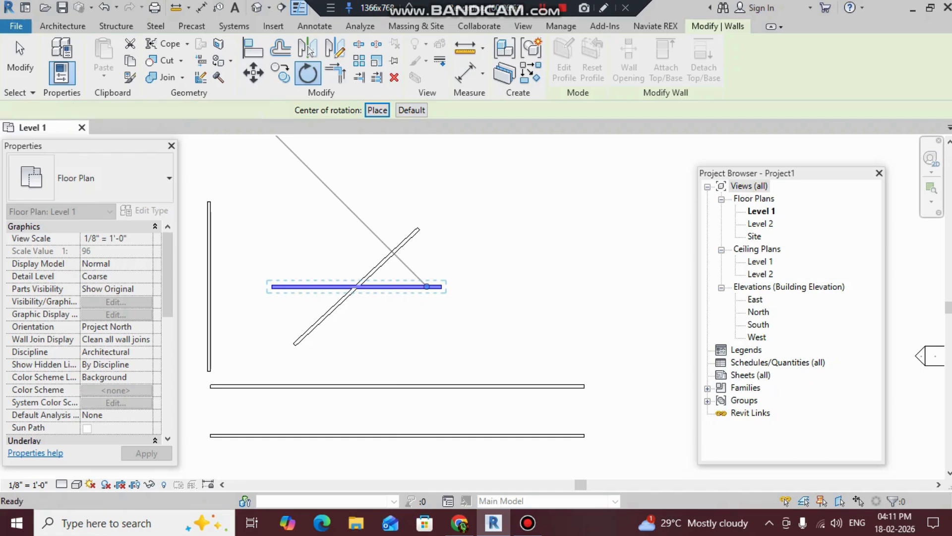